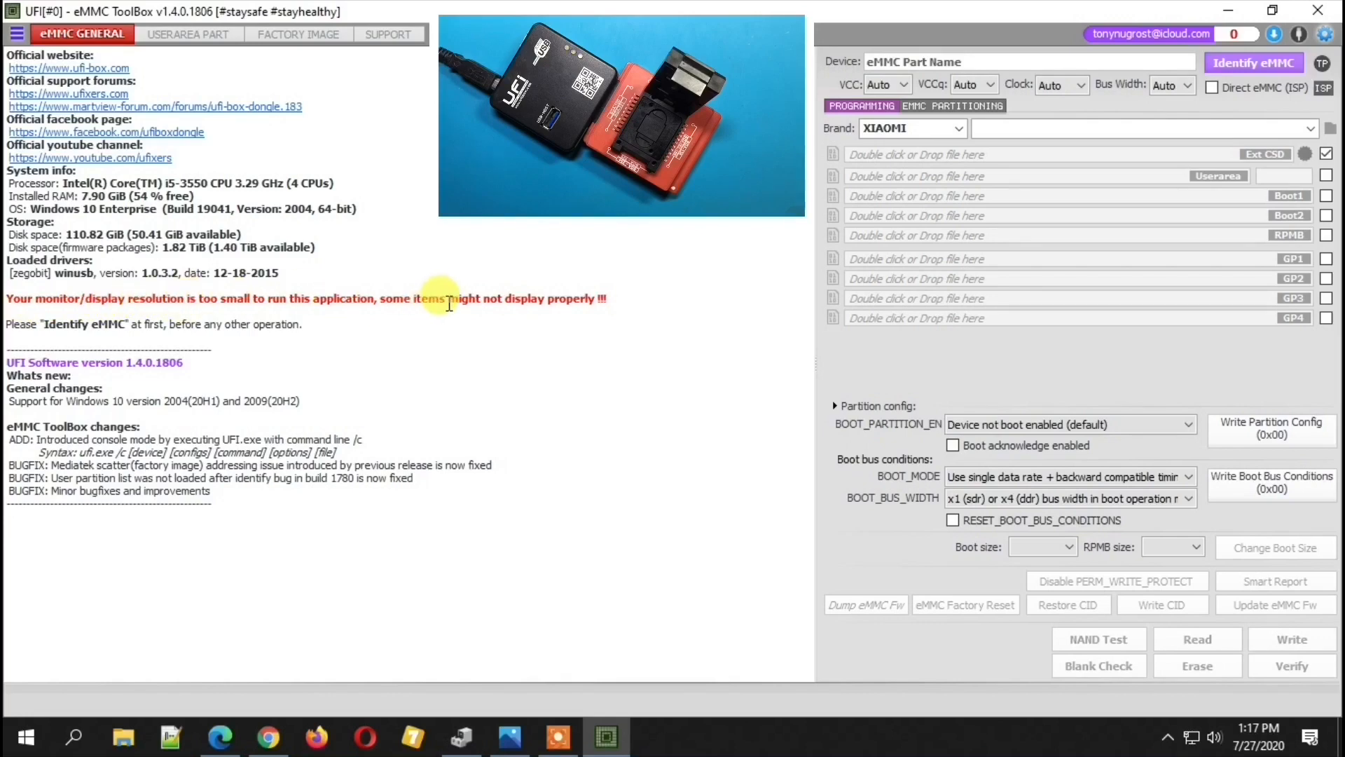
- Highlight the monitor resolution warning in the startup log to read it
triple_click(607, 299)
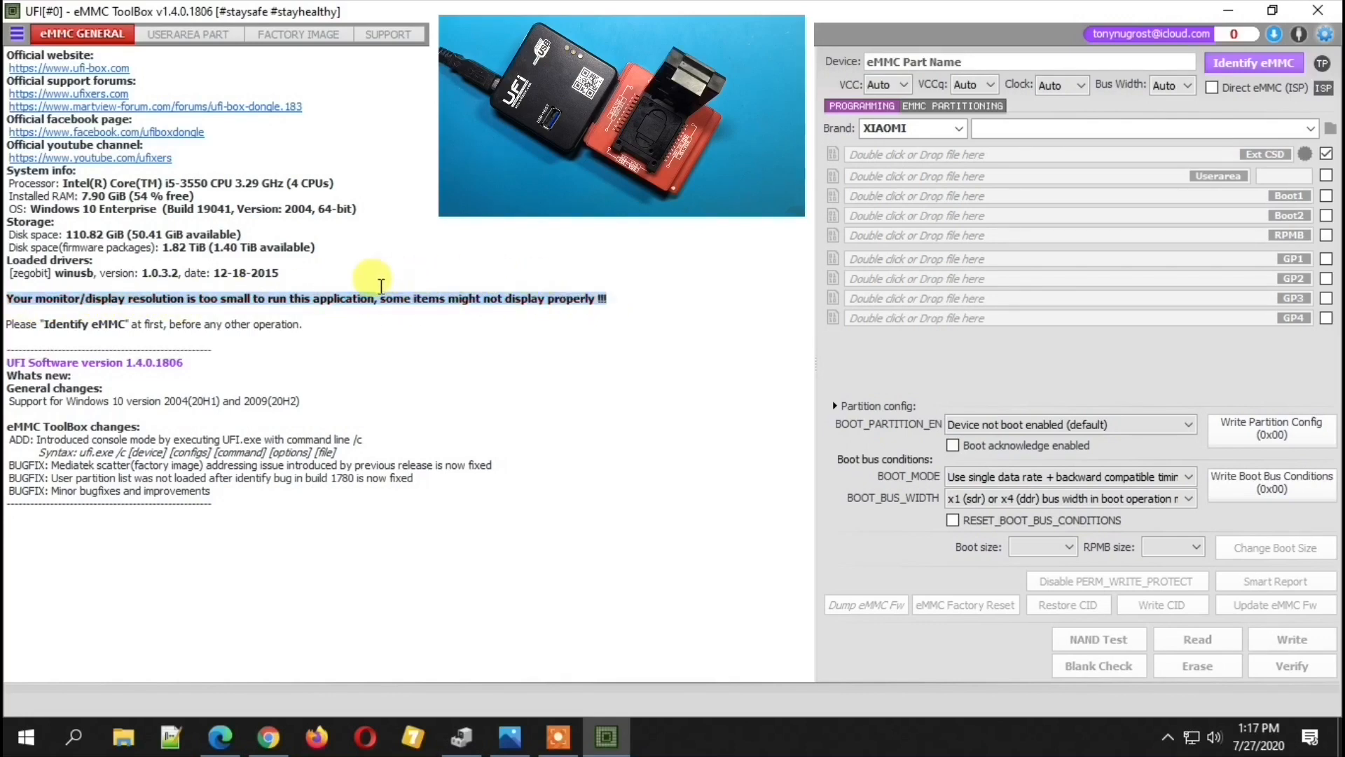
drag(171, 284, 41, 288)
click(6, 297)
click(6, 300)
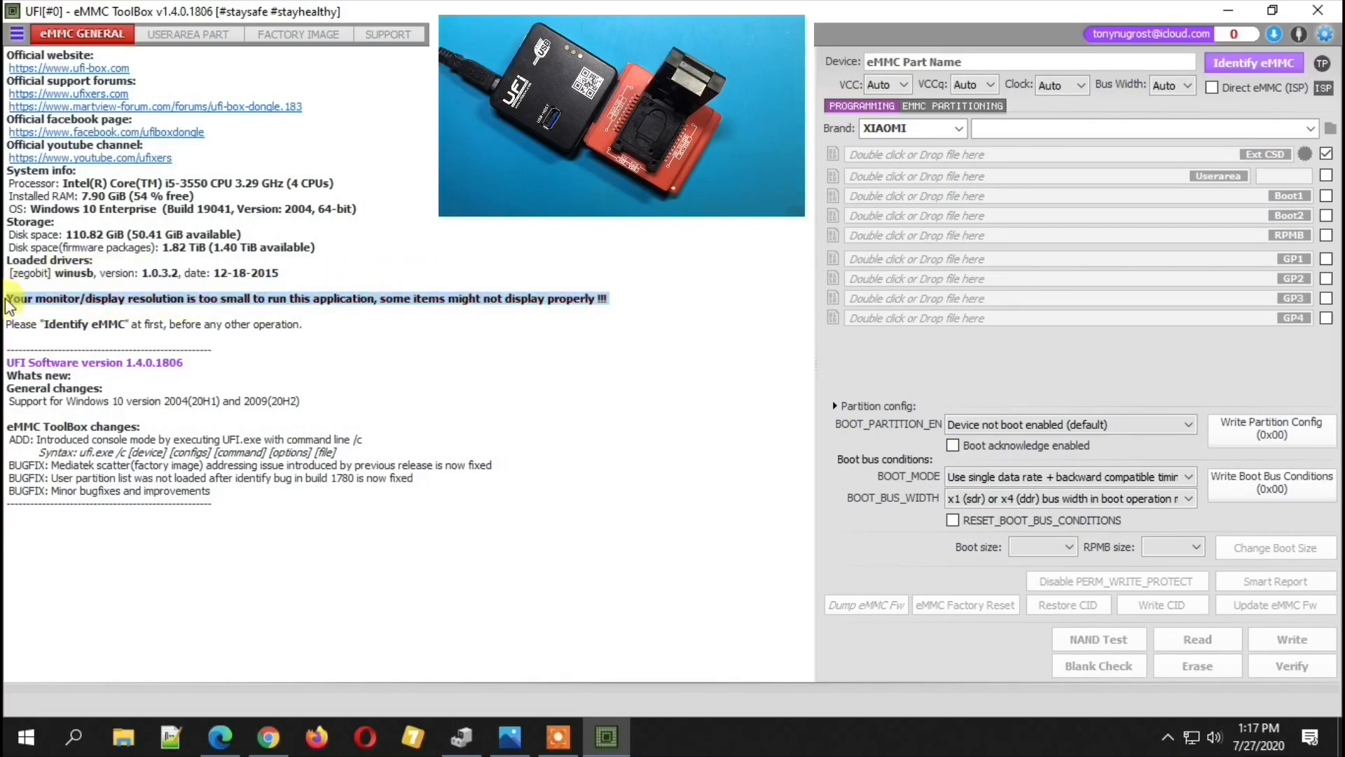
click(354, 302)
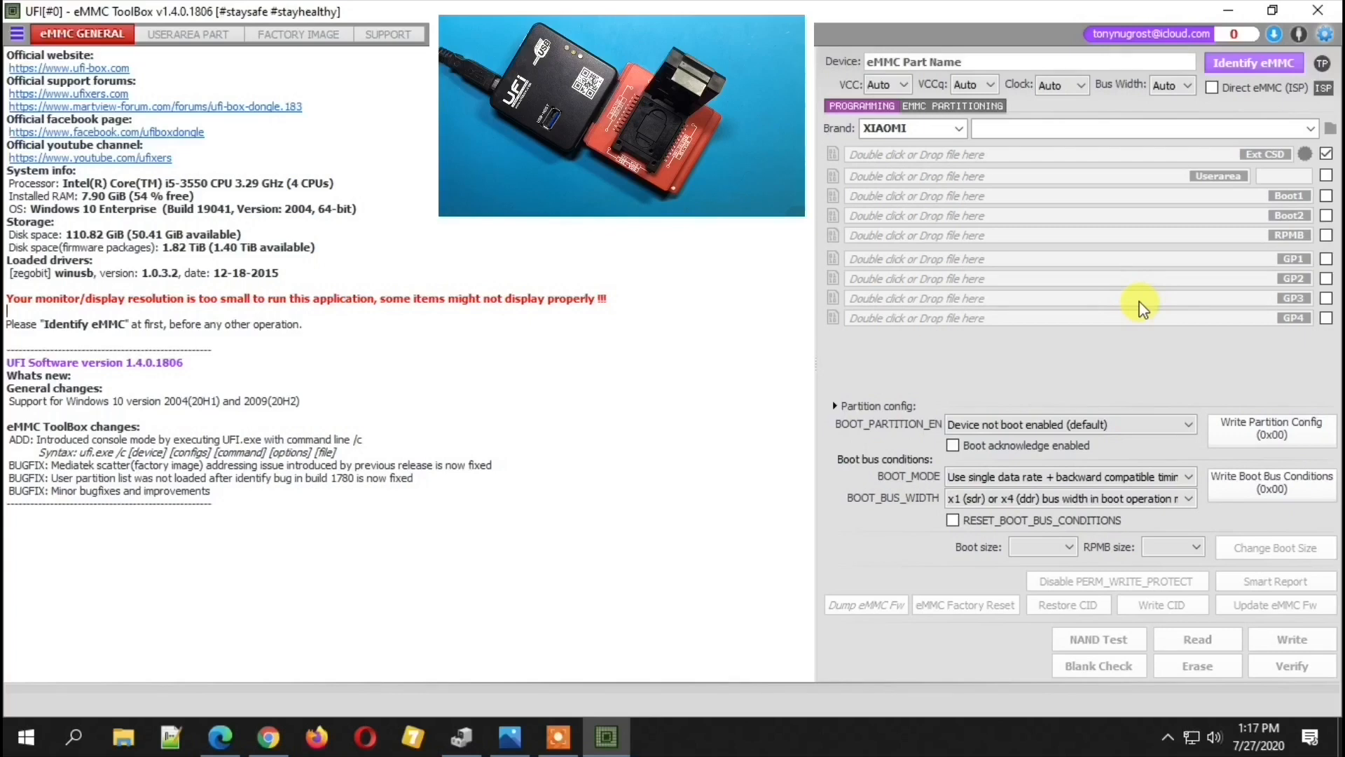
- Identify the eMMC chip in the socket and highlight the ECC uncorrectable errors warning in the log
click(1266, 63)
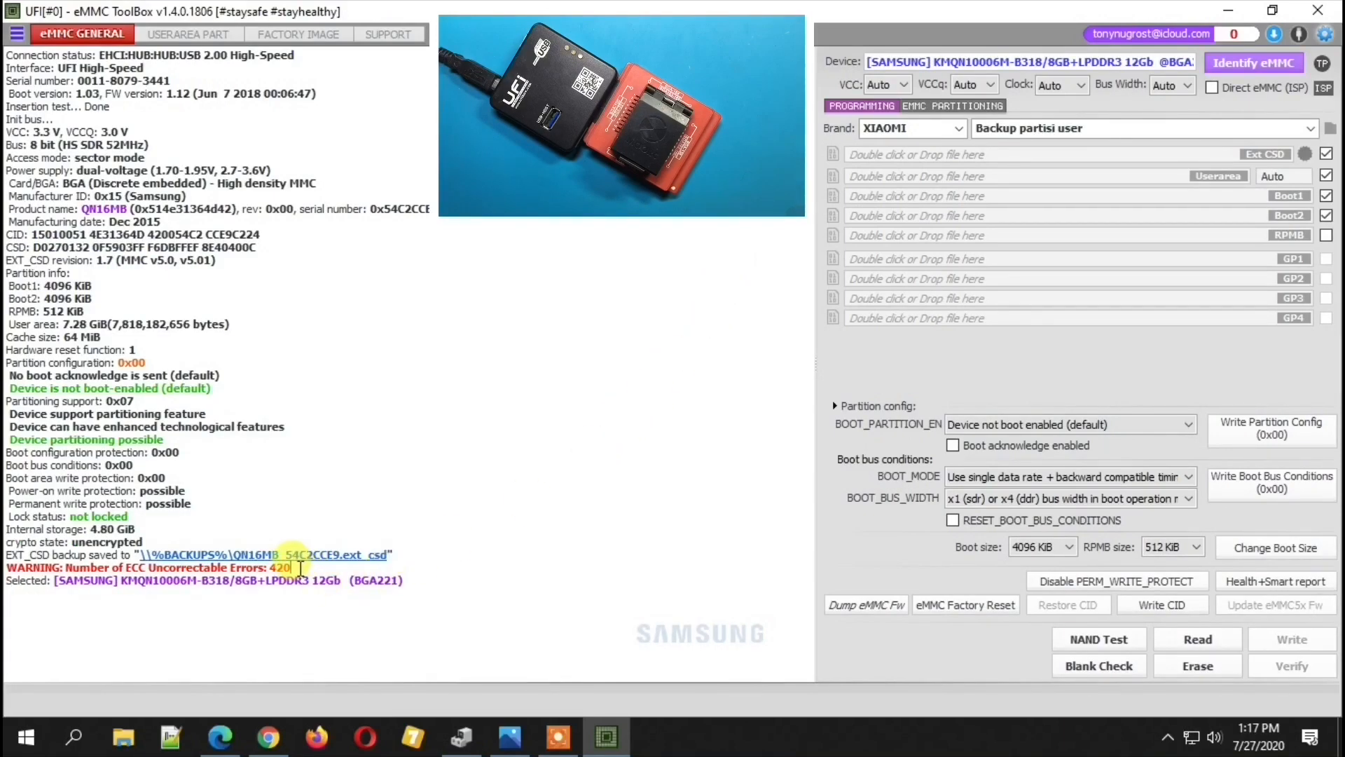
drag(300, 568, 6, 567)
click(295, 500)
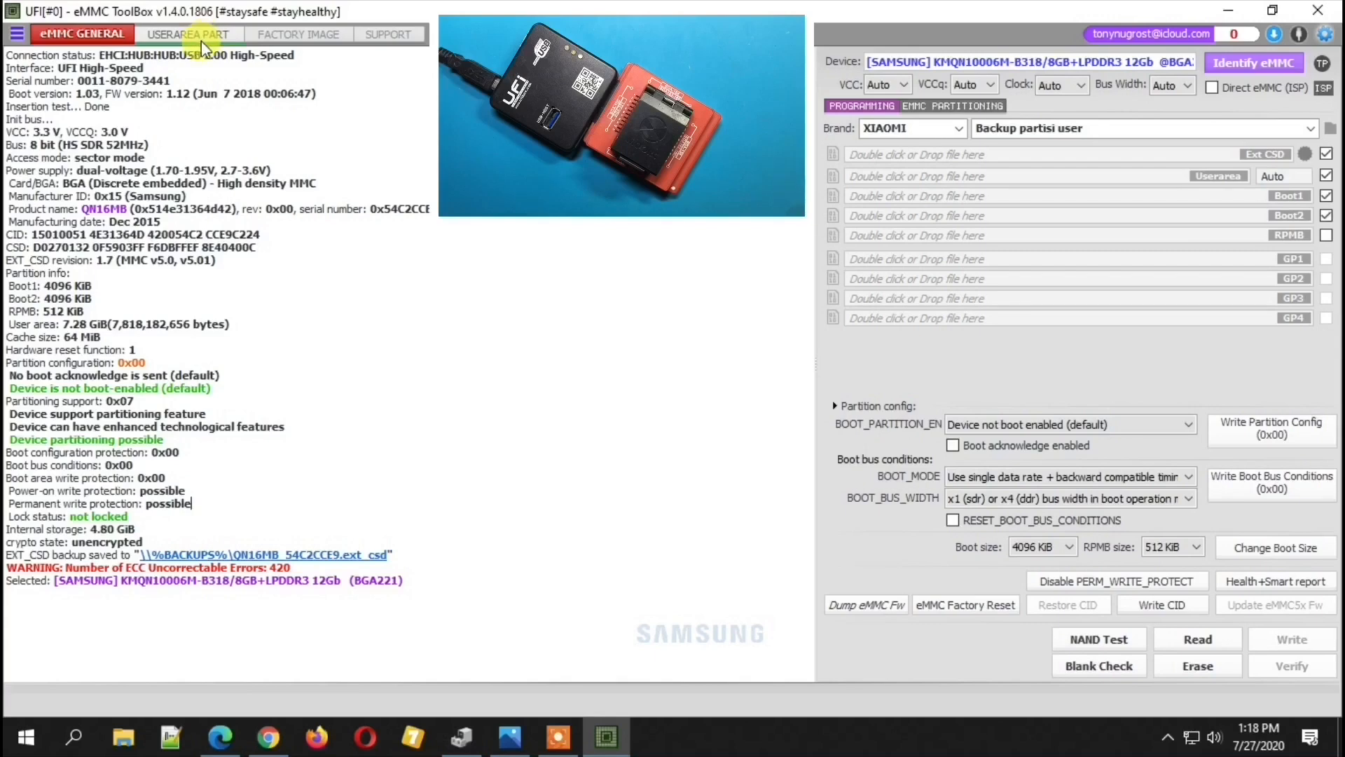
- Set the Userarea size to 512 MiB but leave it out, and read Ext CSD, Boot1, Boot2 and RPMB to backup files
click(1326, 236)
click(1293, 177)
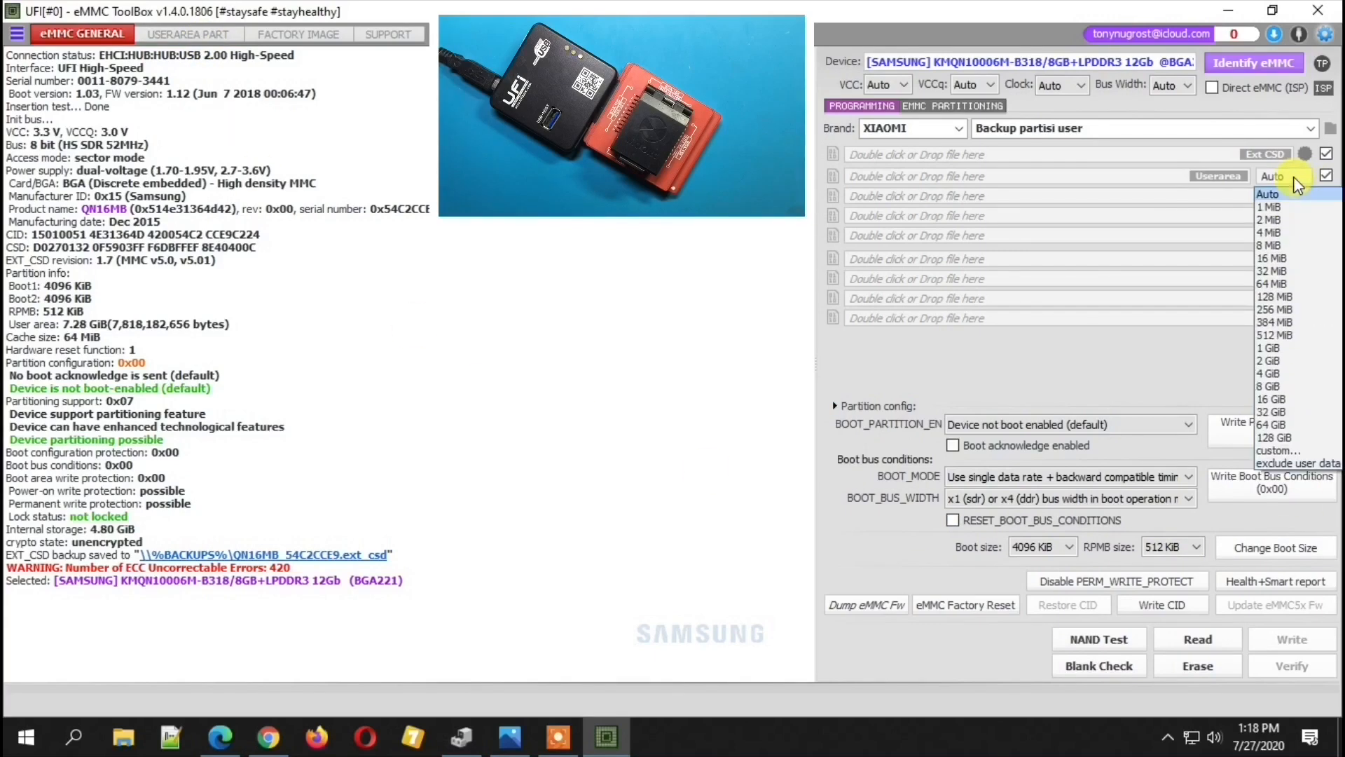
click(1280, 336)
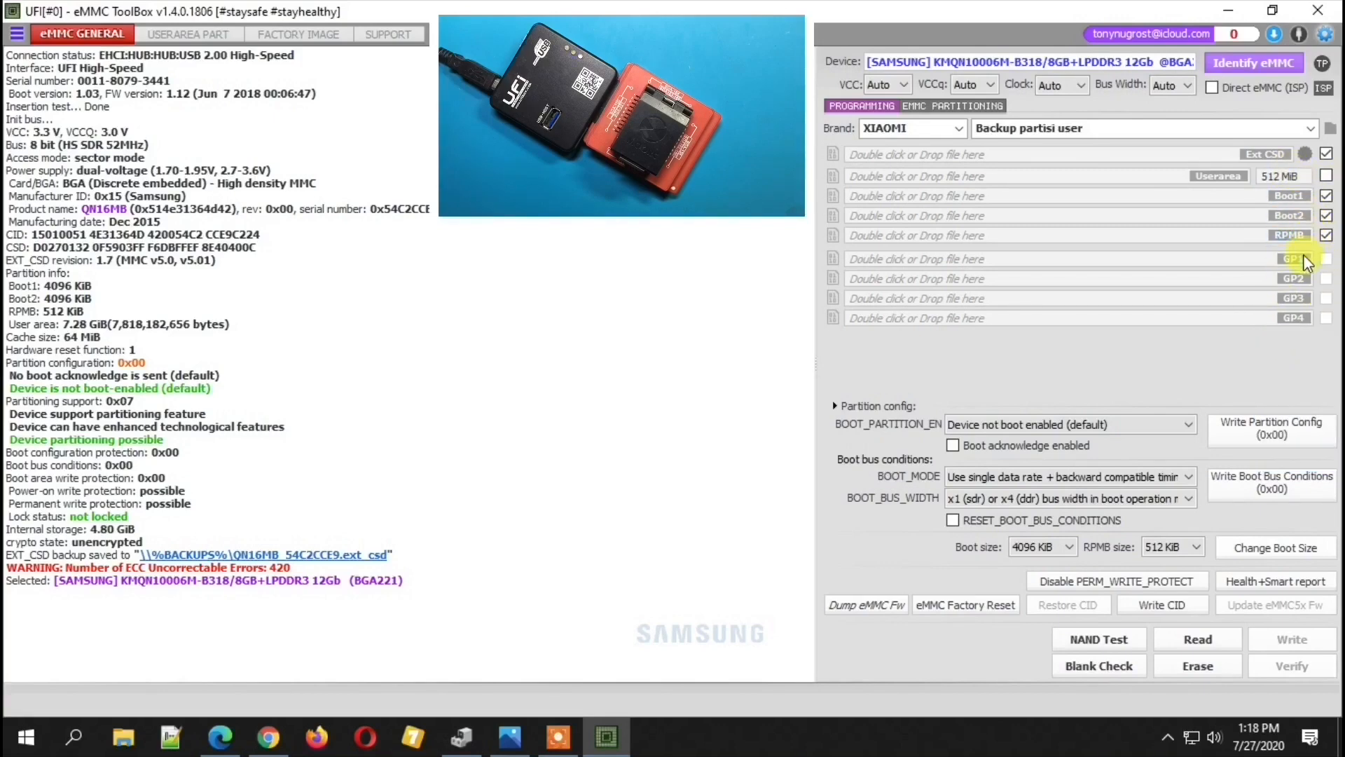
click(1183, 635)
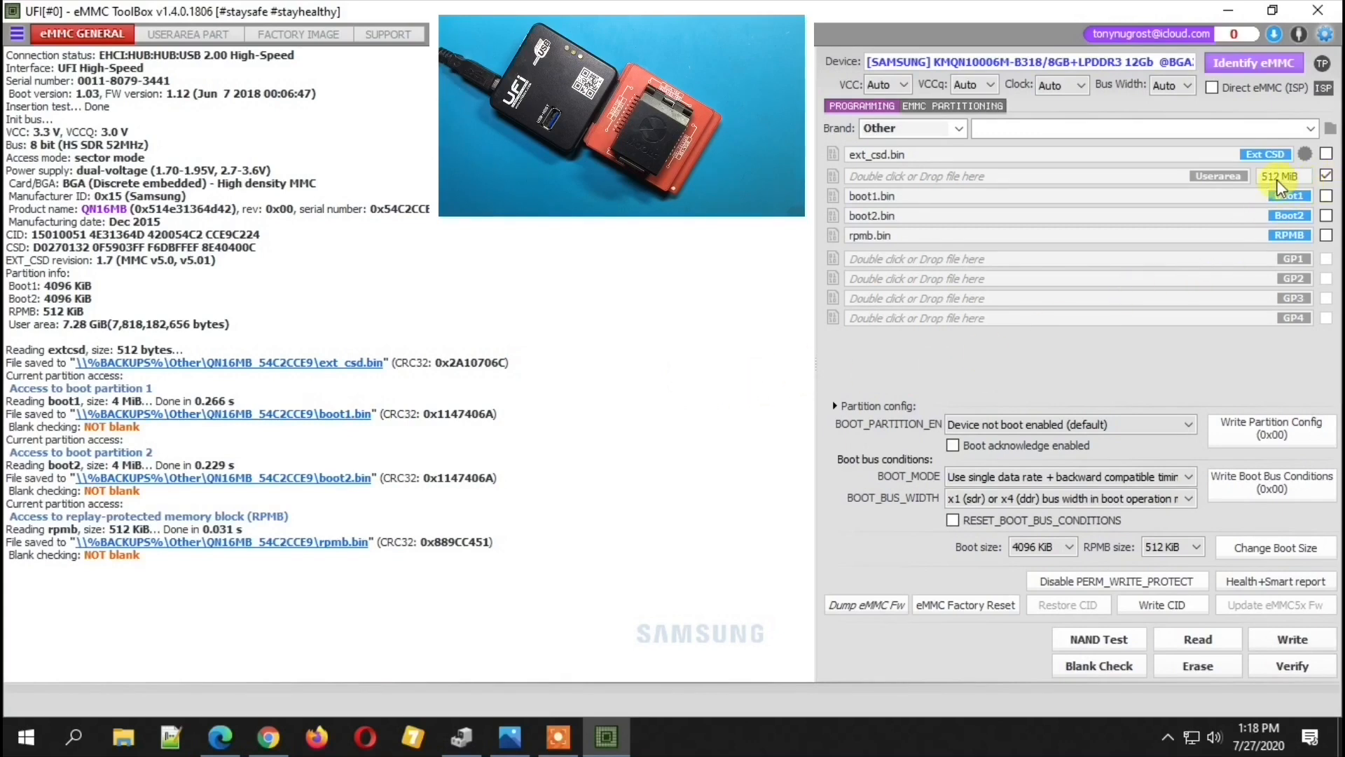
- Read the 512 MiB Userarea, allow overwriting the previous backup, and check the saved file in its folder
click(1214, 649)
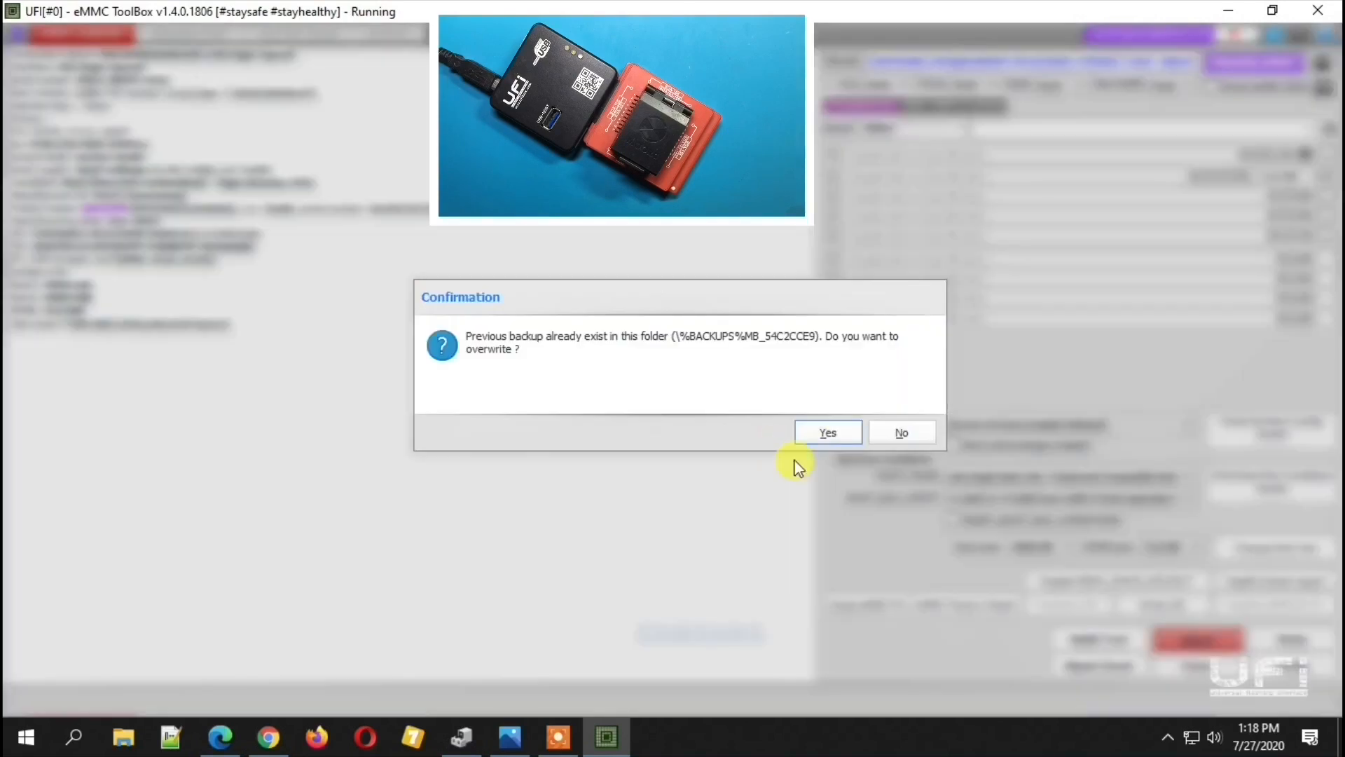
click(815, 430)
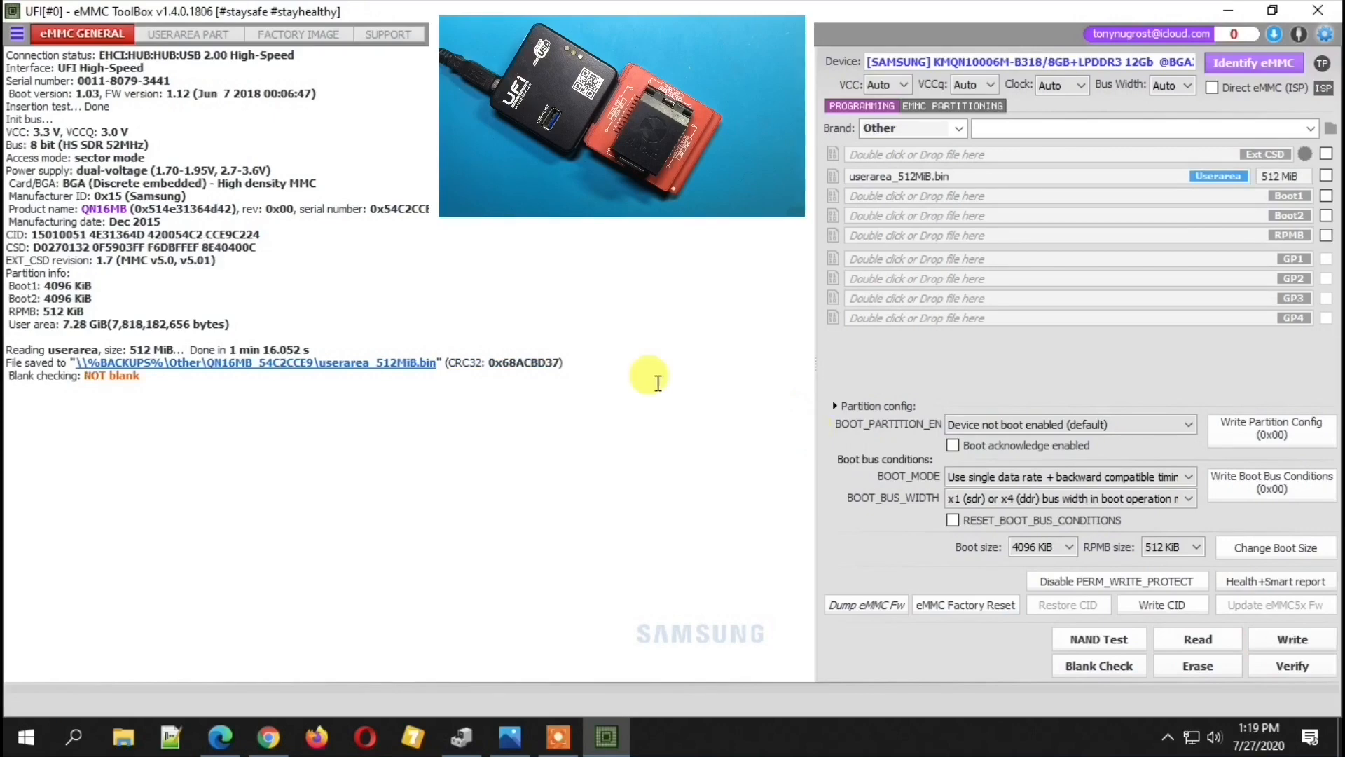
click(415, 360)
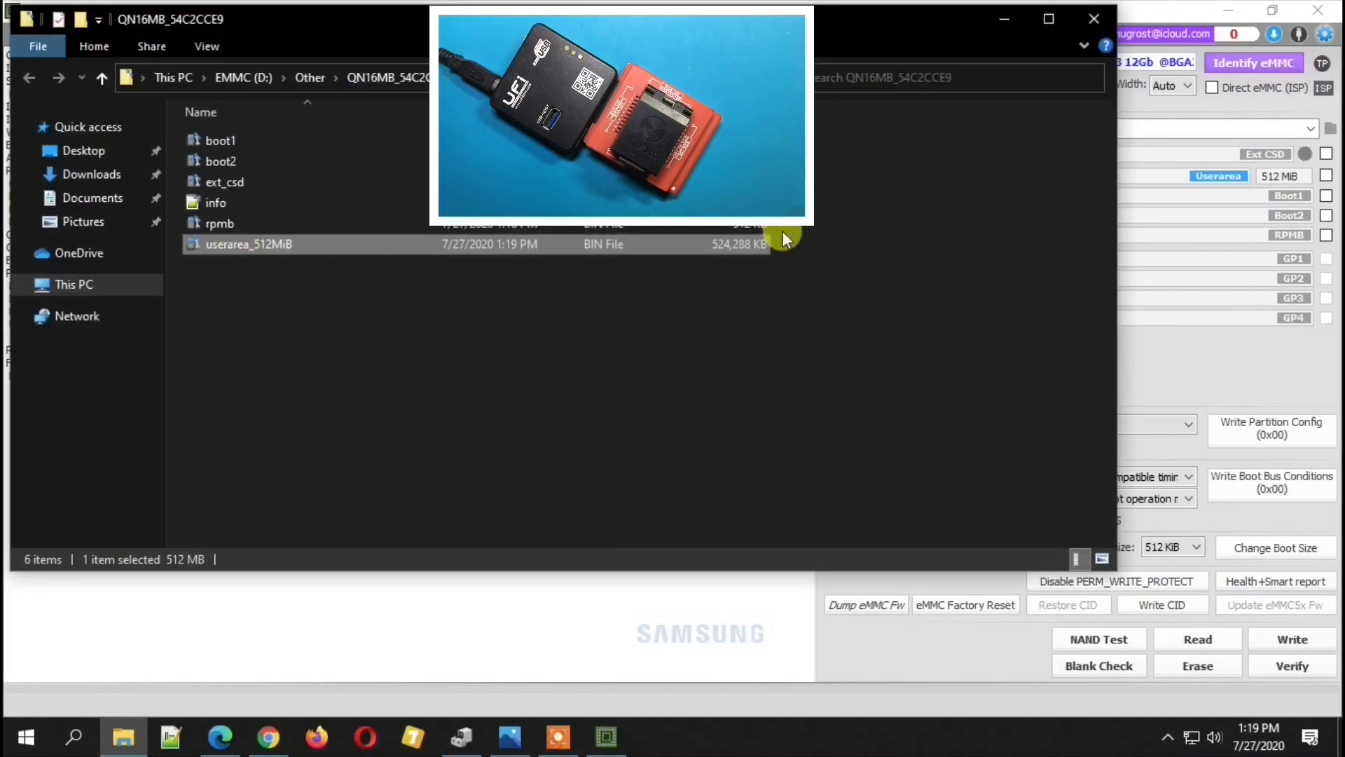
click(999, 19)
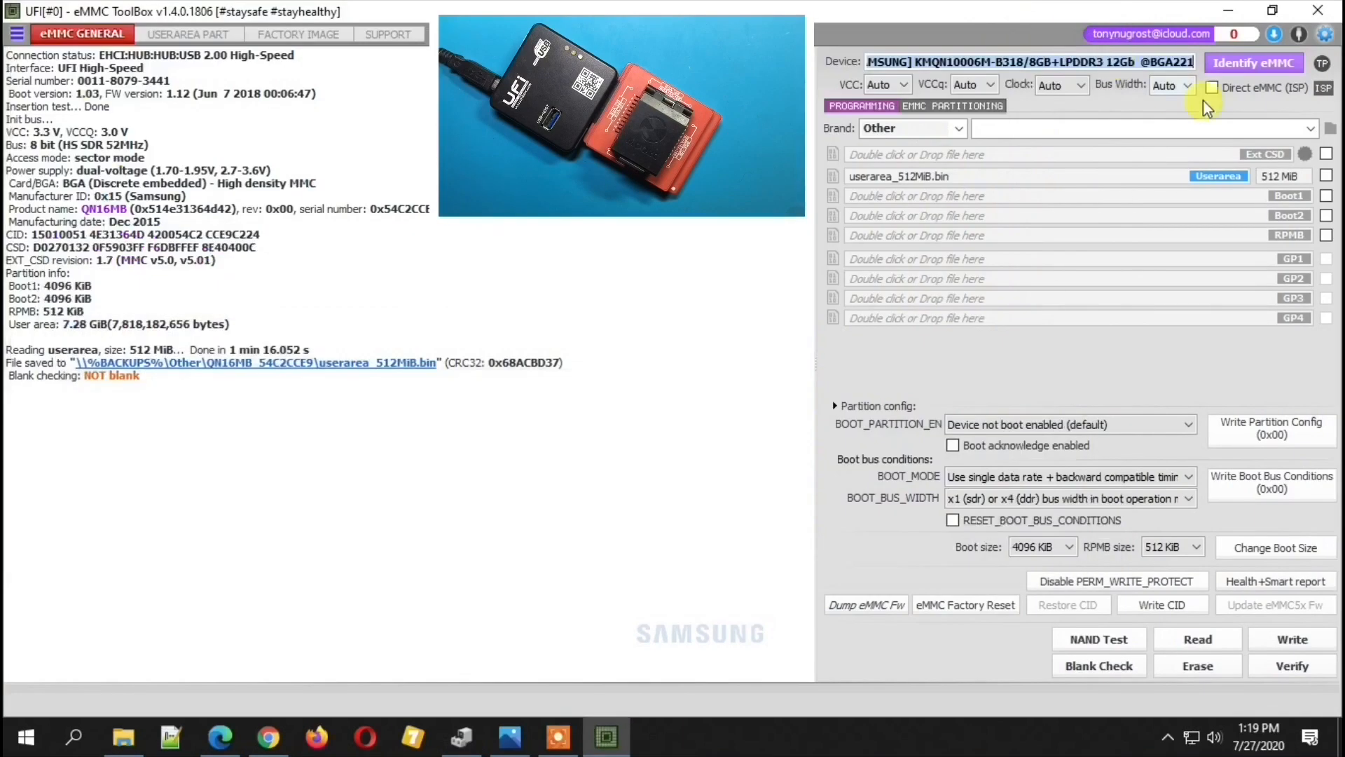
- Read the Userarea with the size option that excludes user data, overwriting the previous backup, and check the saved file in its folder
click(1271, 178)
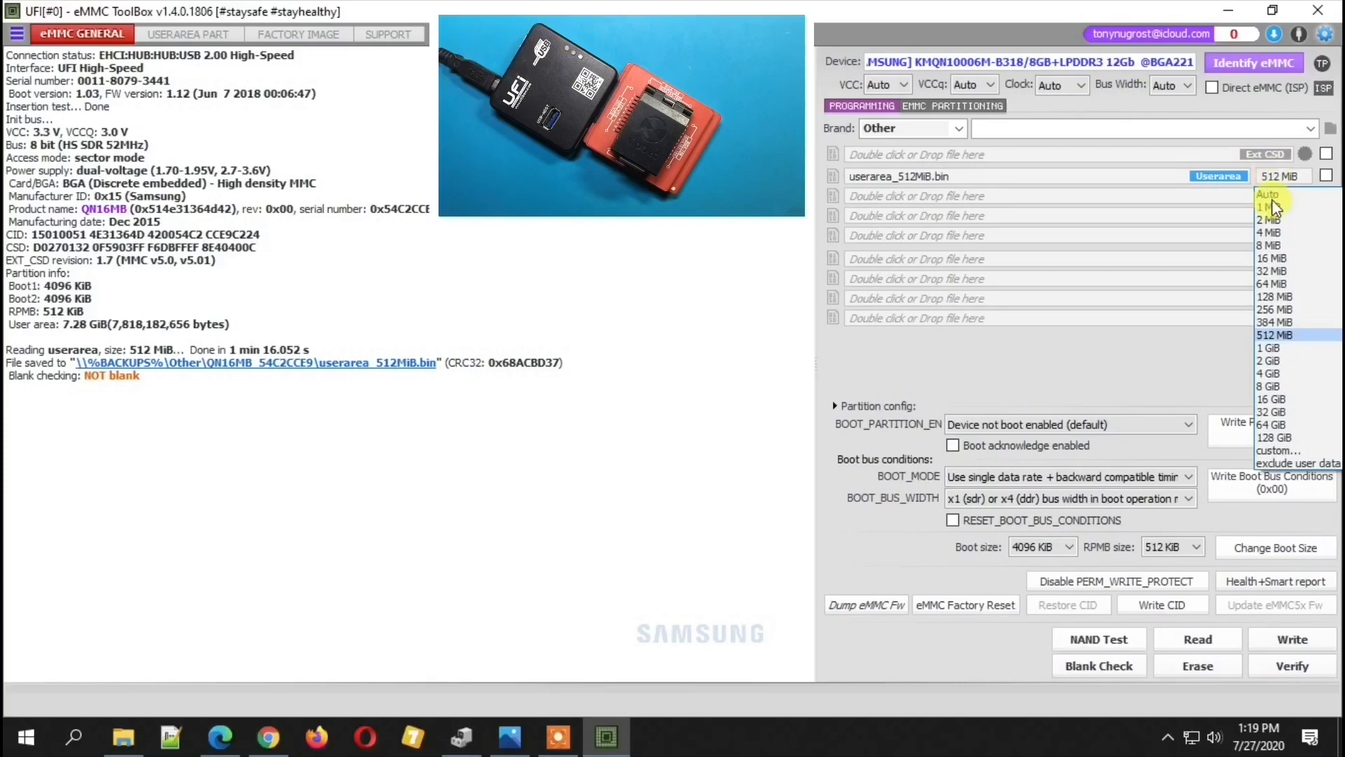
click(1283, 463)
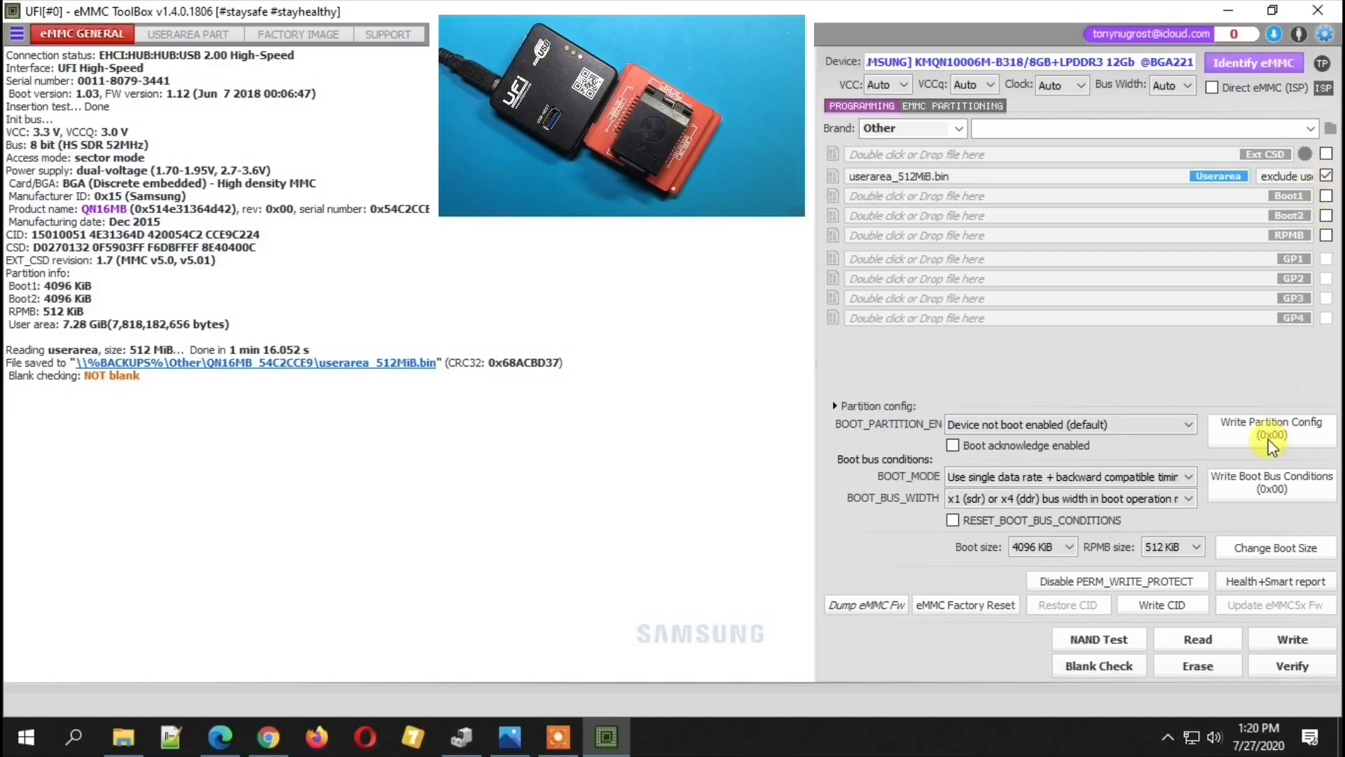
click(1195, 637)
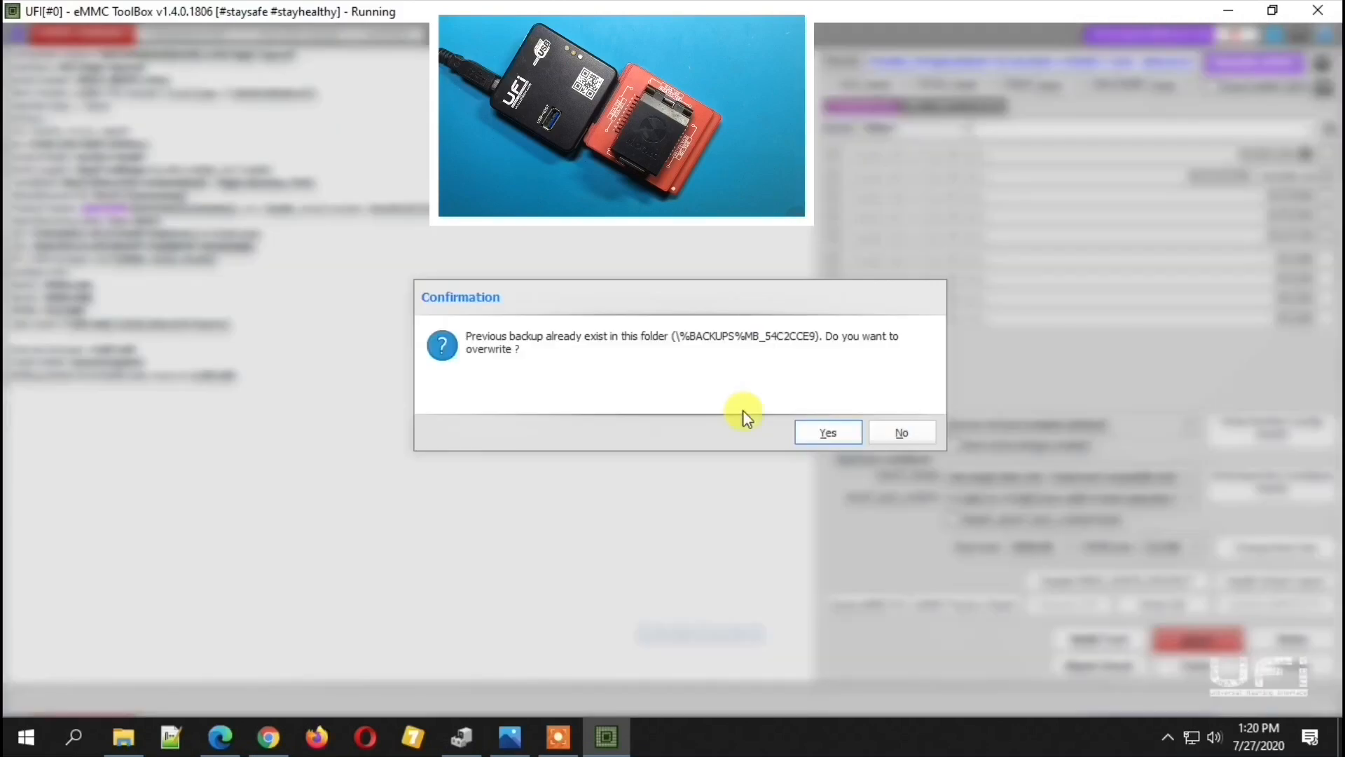
click(821, 430)
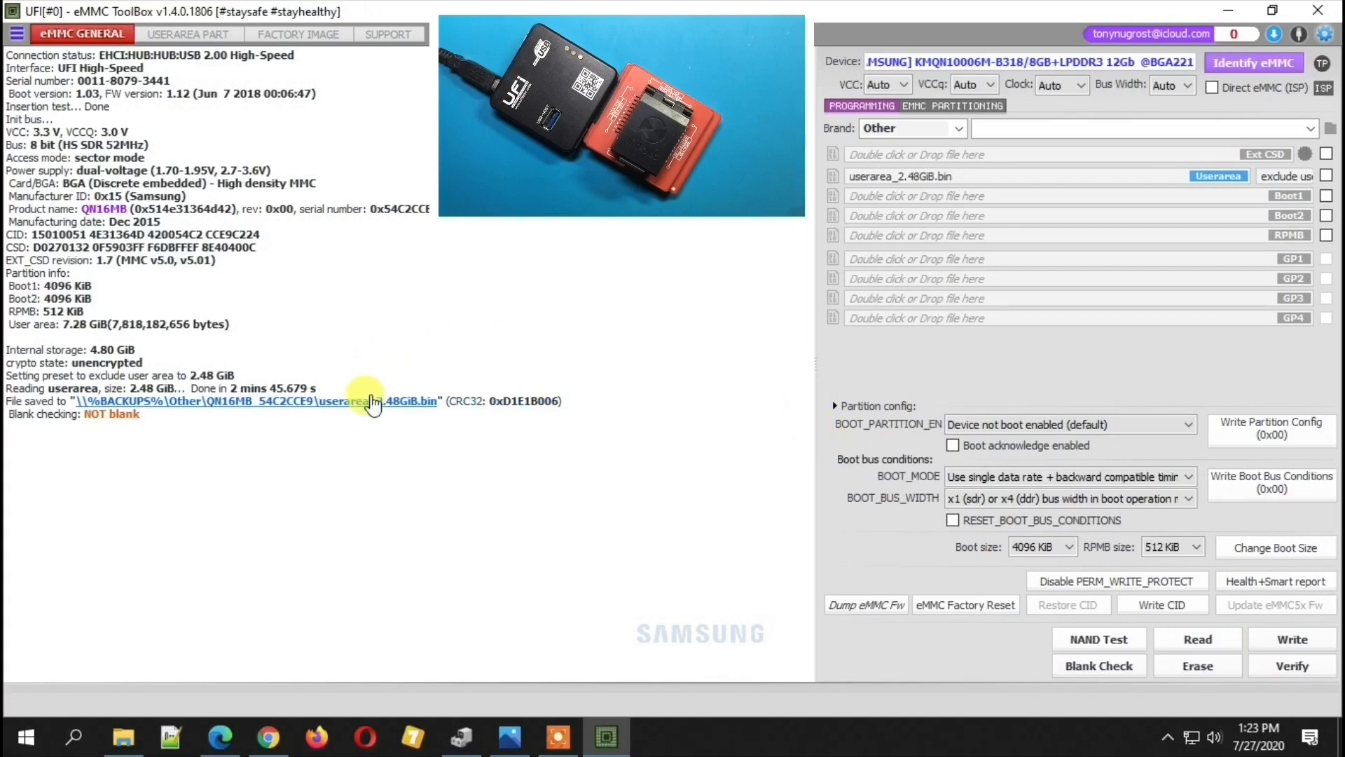
click(370, 402)
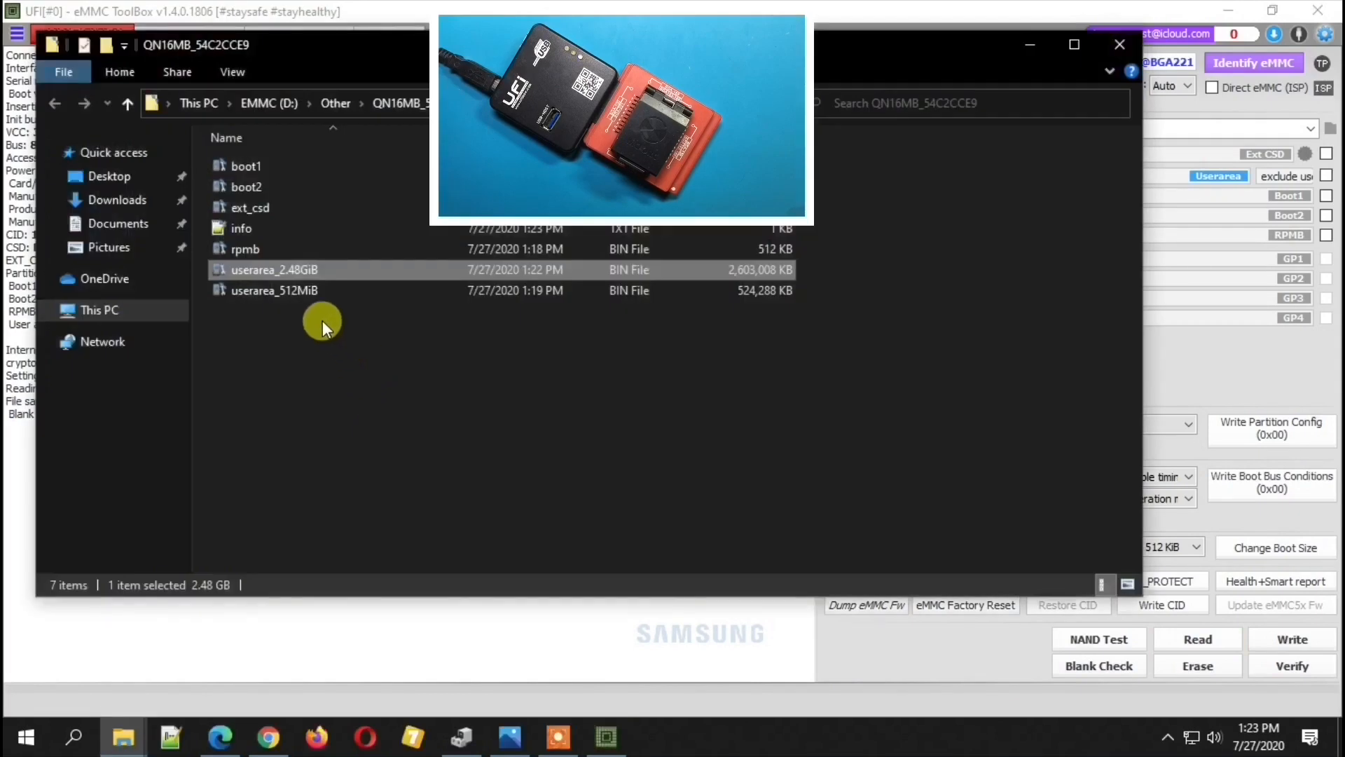
click(725, 304)
click(1024, 42)
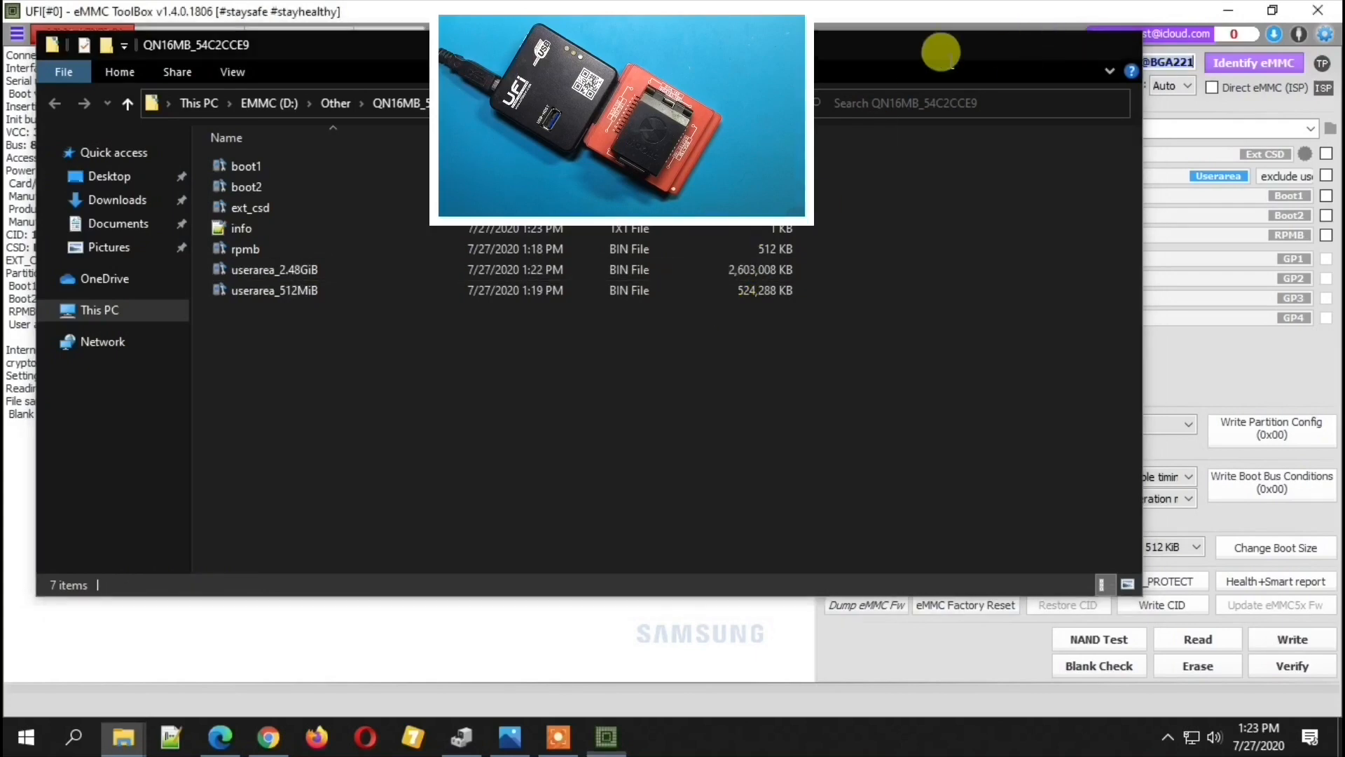
- Read the user area partitions apnhlos, modem, fsg, efs, modemst1, modemst2, persist, persistent and persdata to image files
click(200, 34)
click(833, 232)
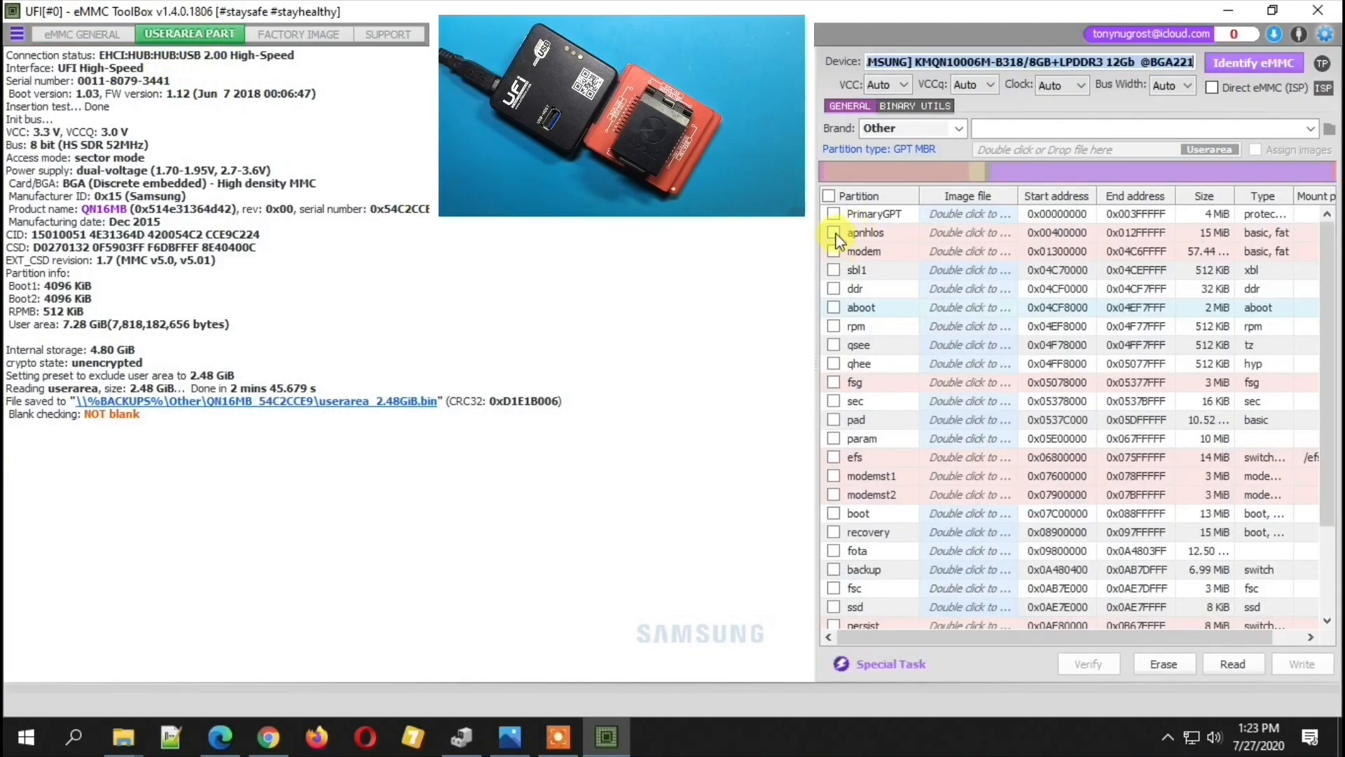
click(833, 250)
click(833, 382)
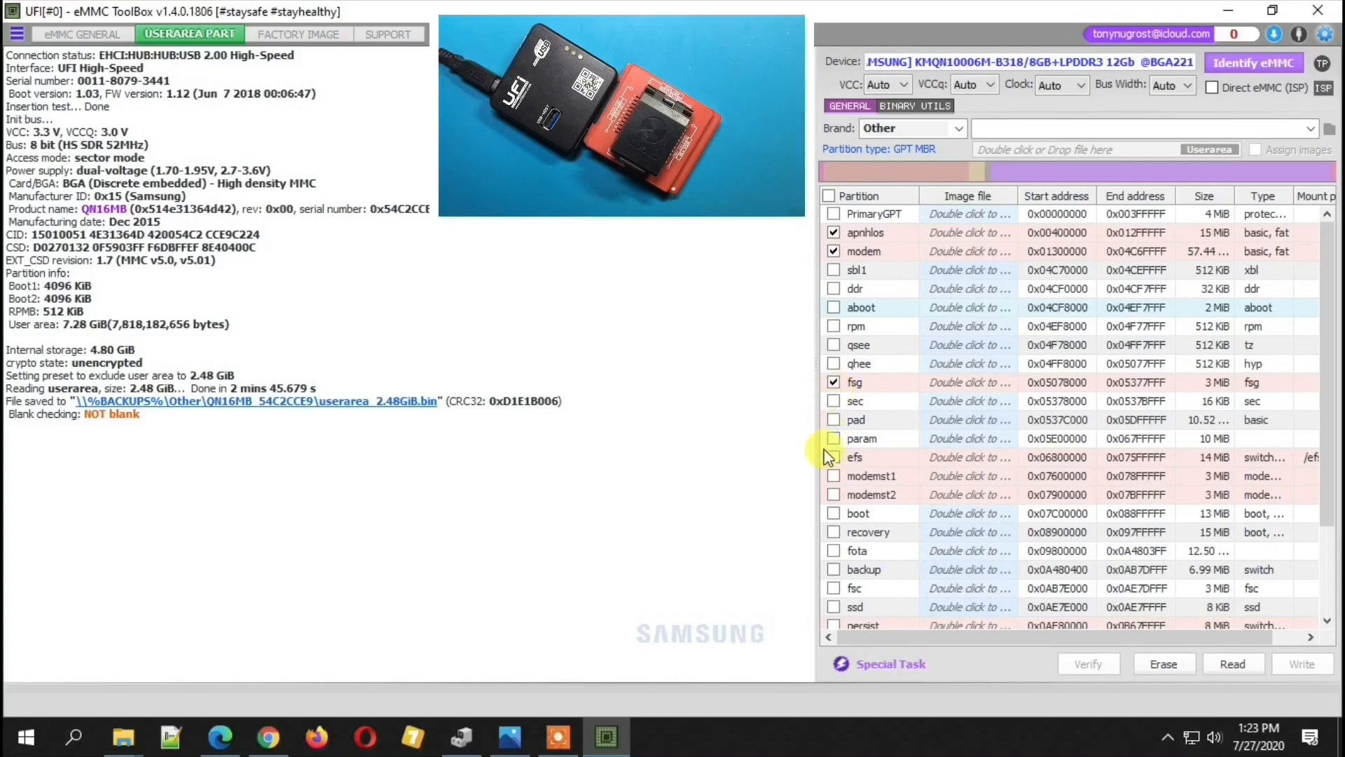
click(833, 456)
click(833, 476)
click(833, 494)
scroll(842, 494, down, 2)
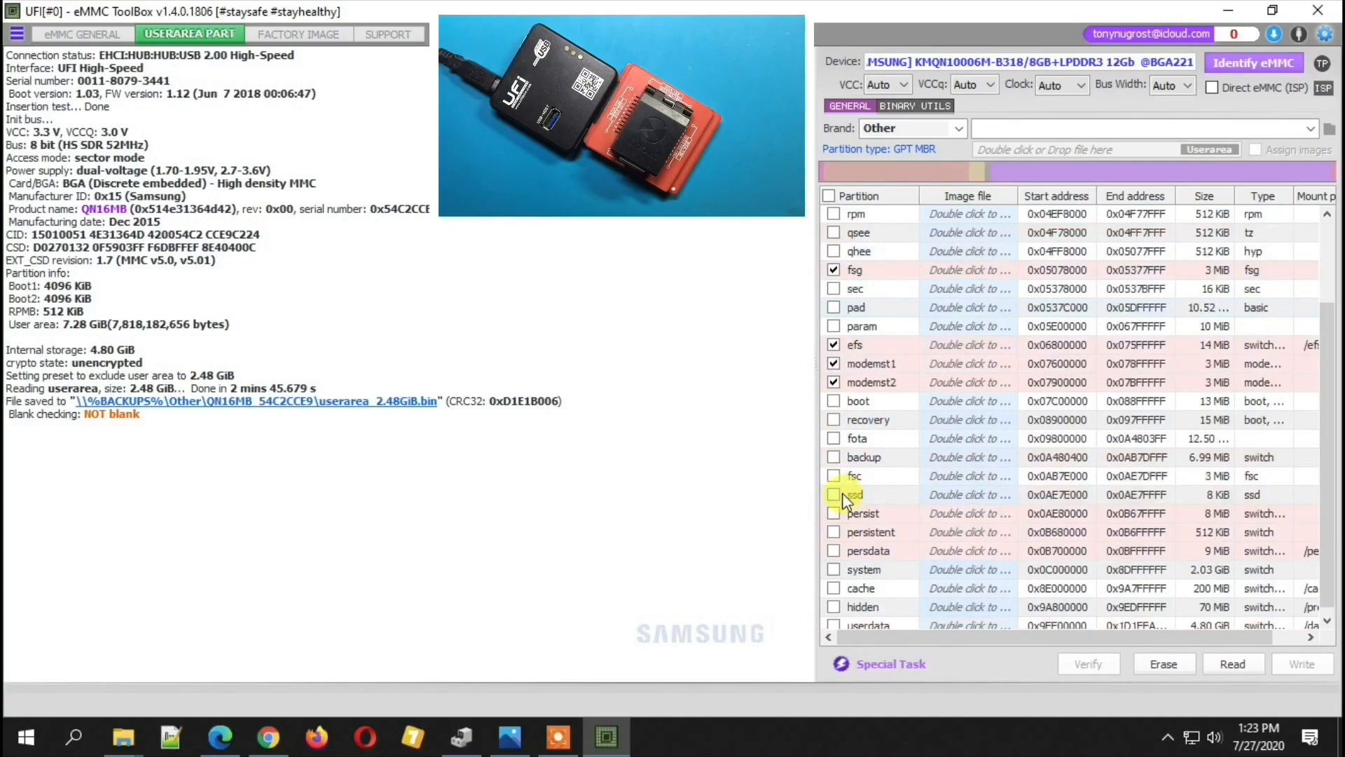
scroll(837, 549, down, 1)
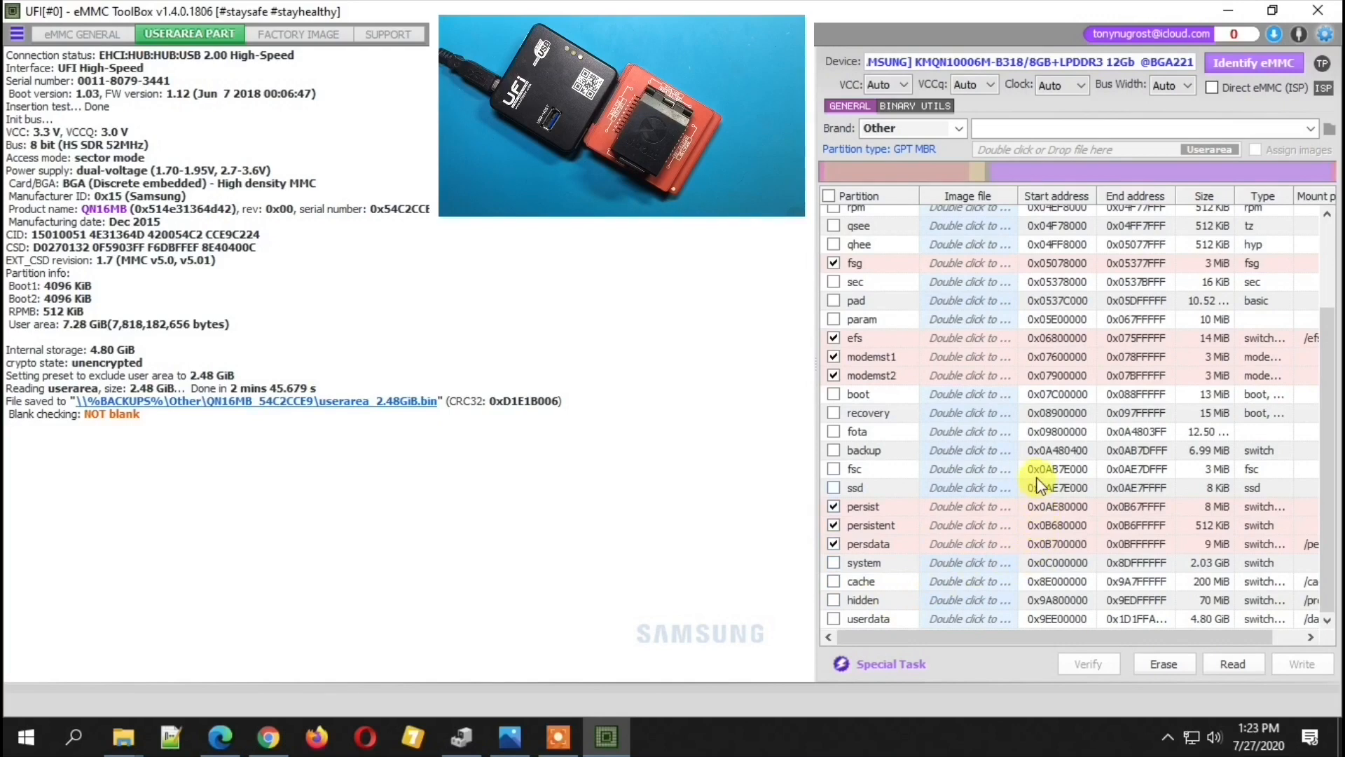
scroll(1035, 473, up, 3)
click(1236, 673)
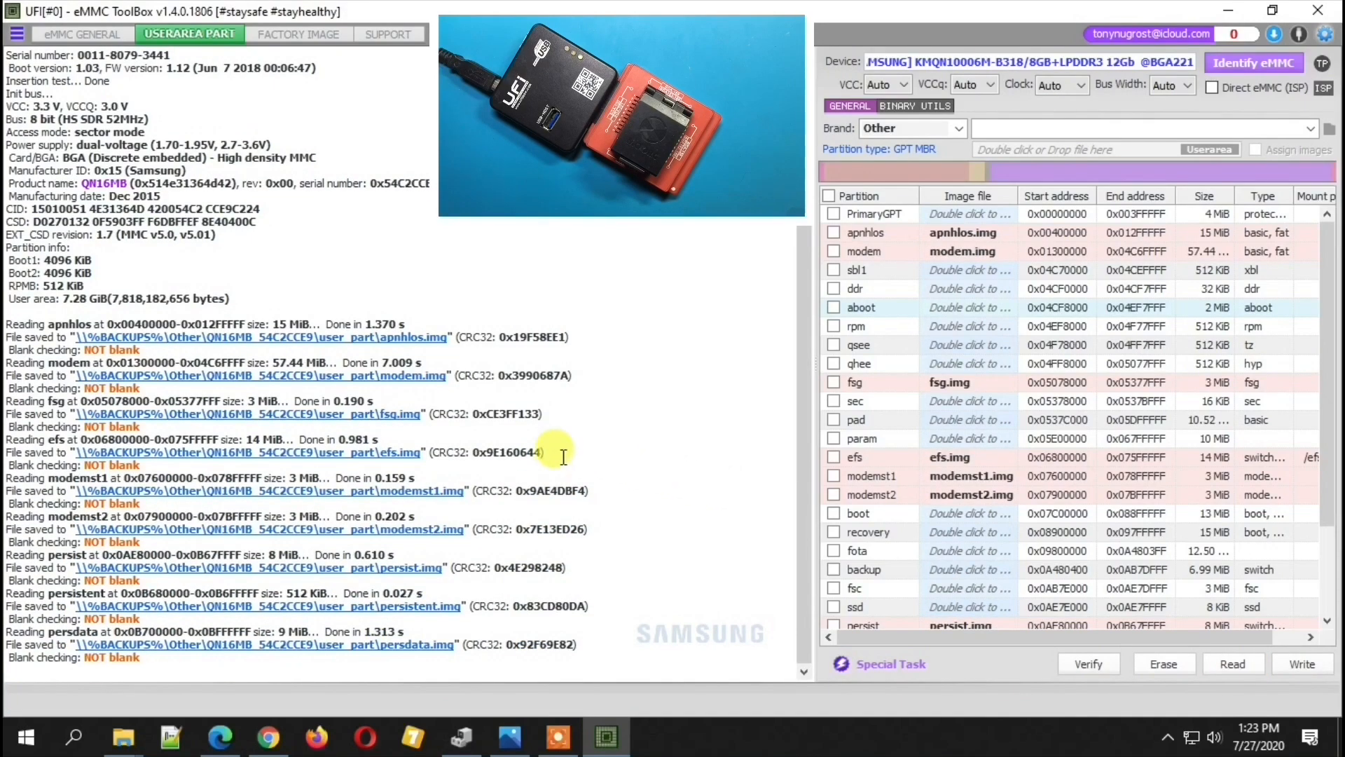
- Check the saved partition images and their parent backup folder, and close the unneeded background window
click(405, 493)
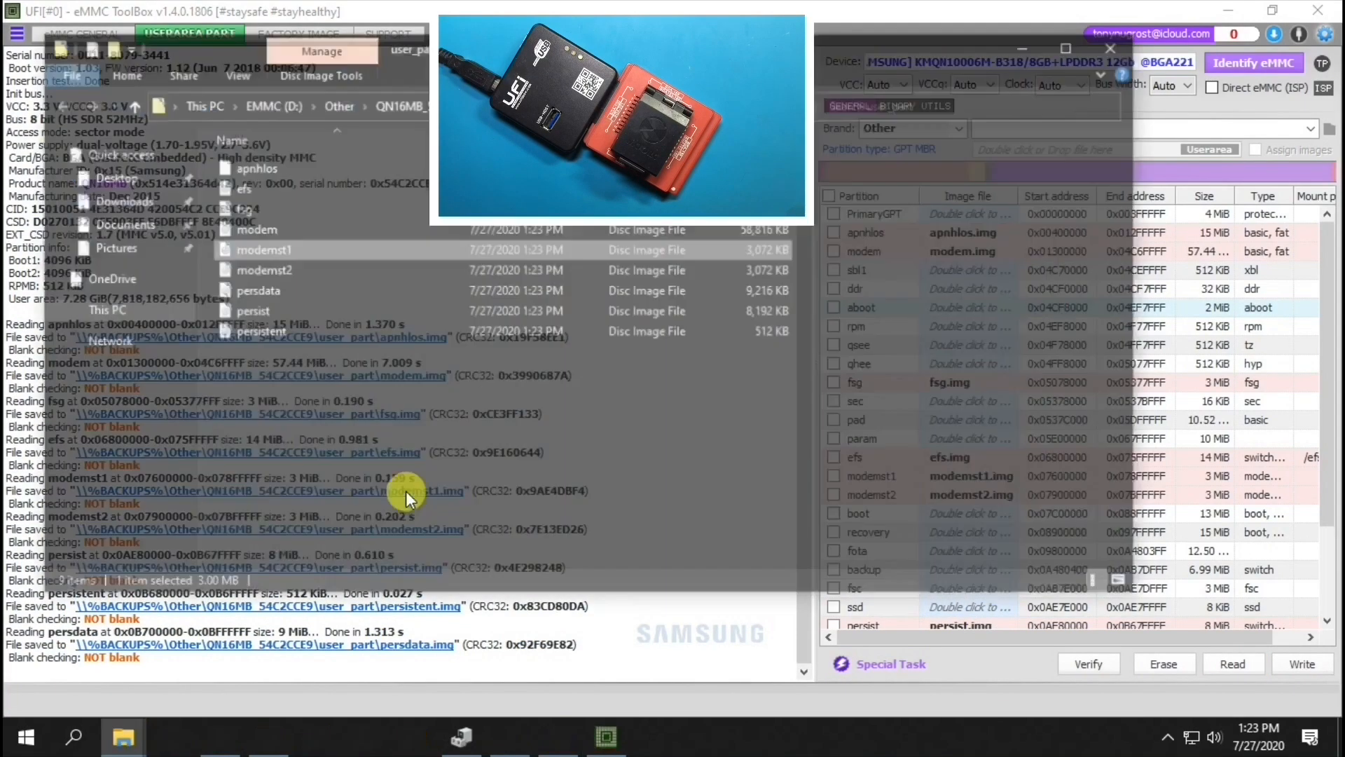
click(383, 107)
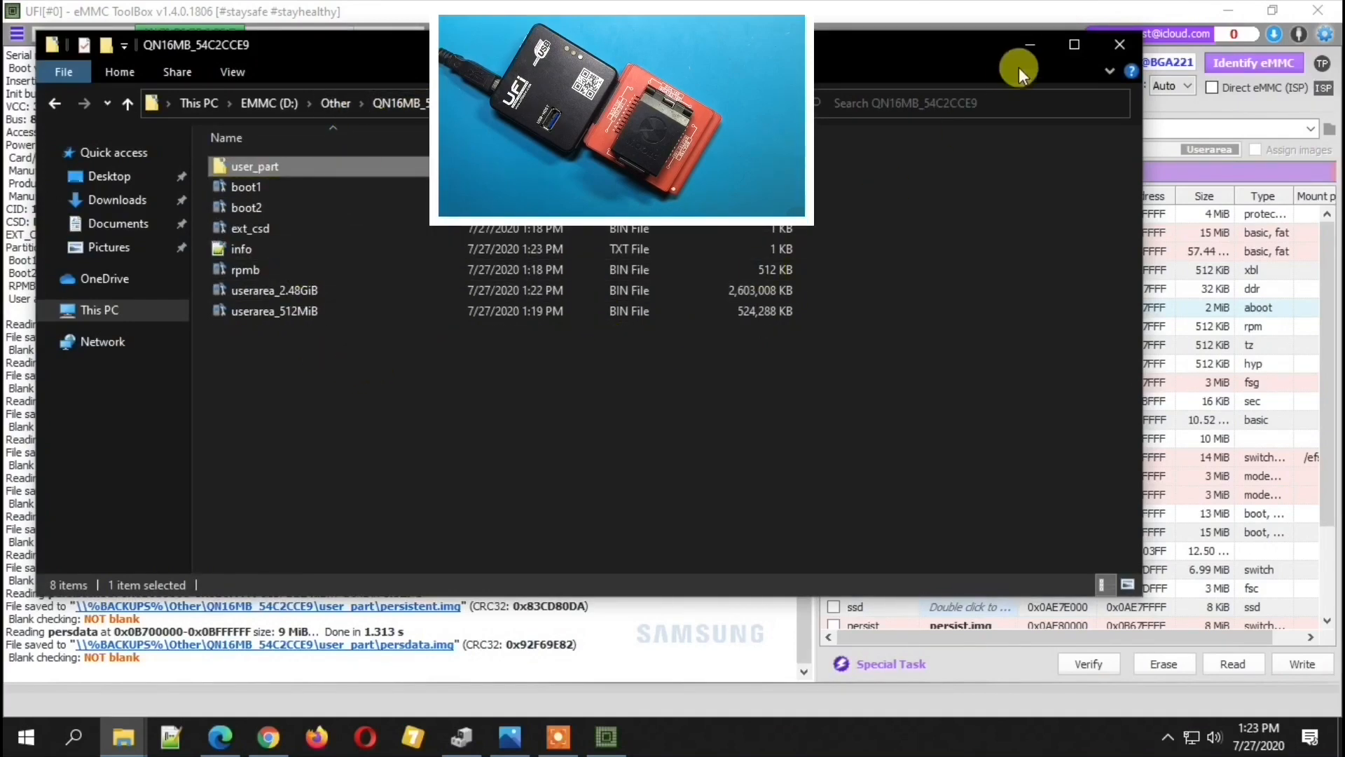
click(1031, 42)
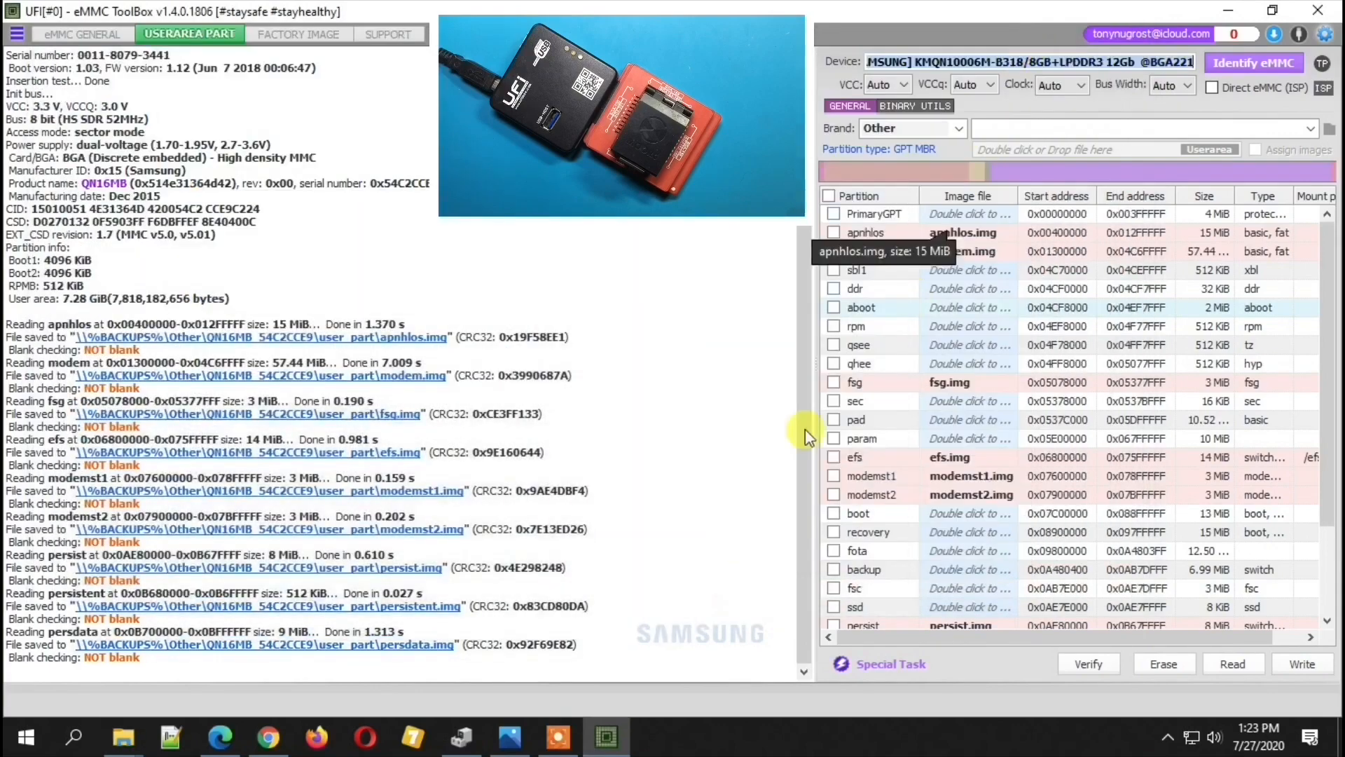
click(512, 736)
click(1317, 17)
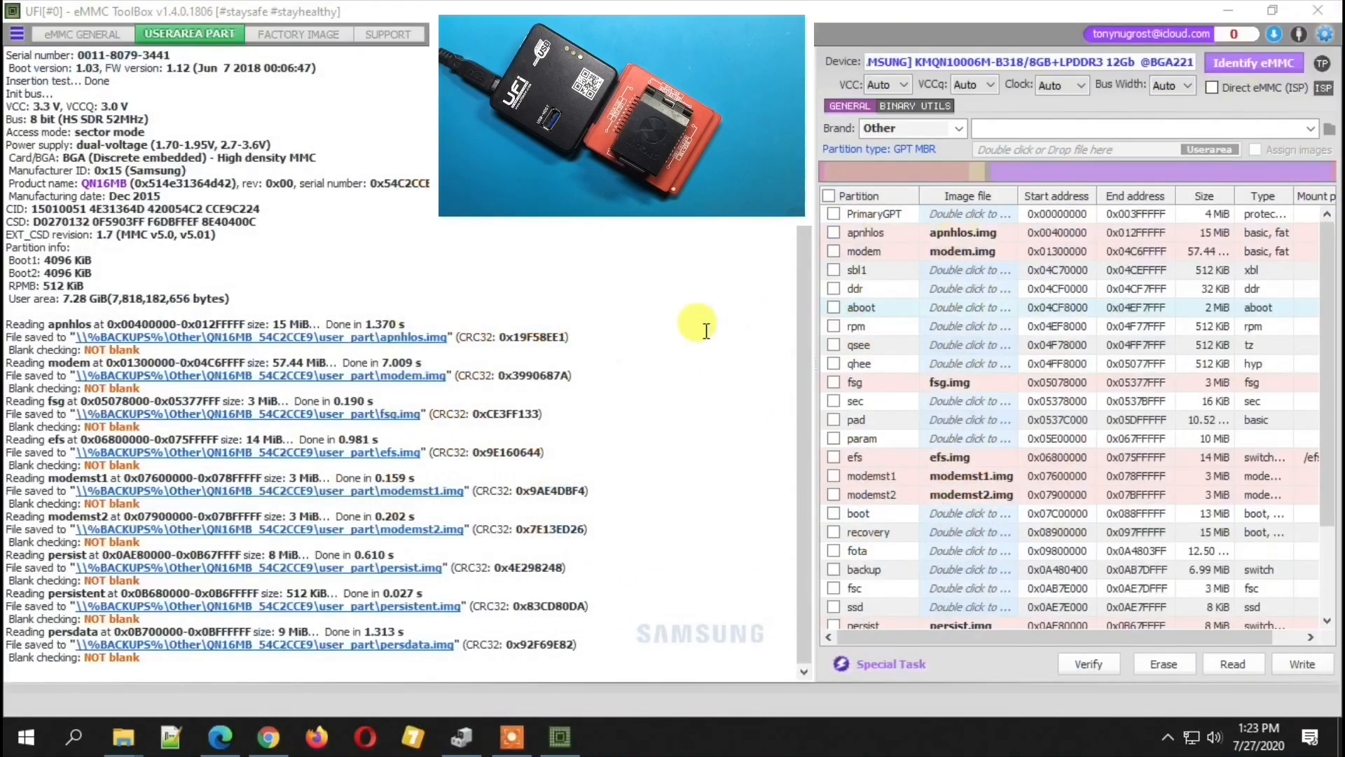
- Identify the eMMC again from the general eMMC page and check the ECC uncorrectable error count
click(82, 34)
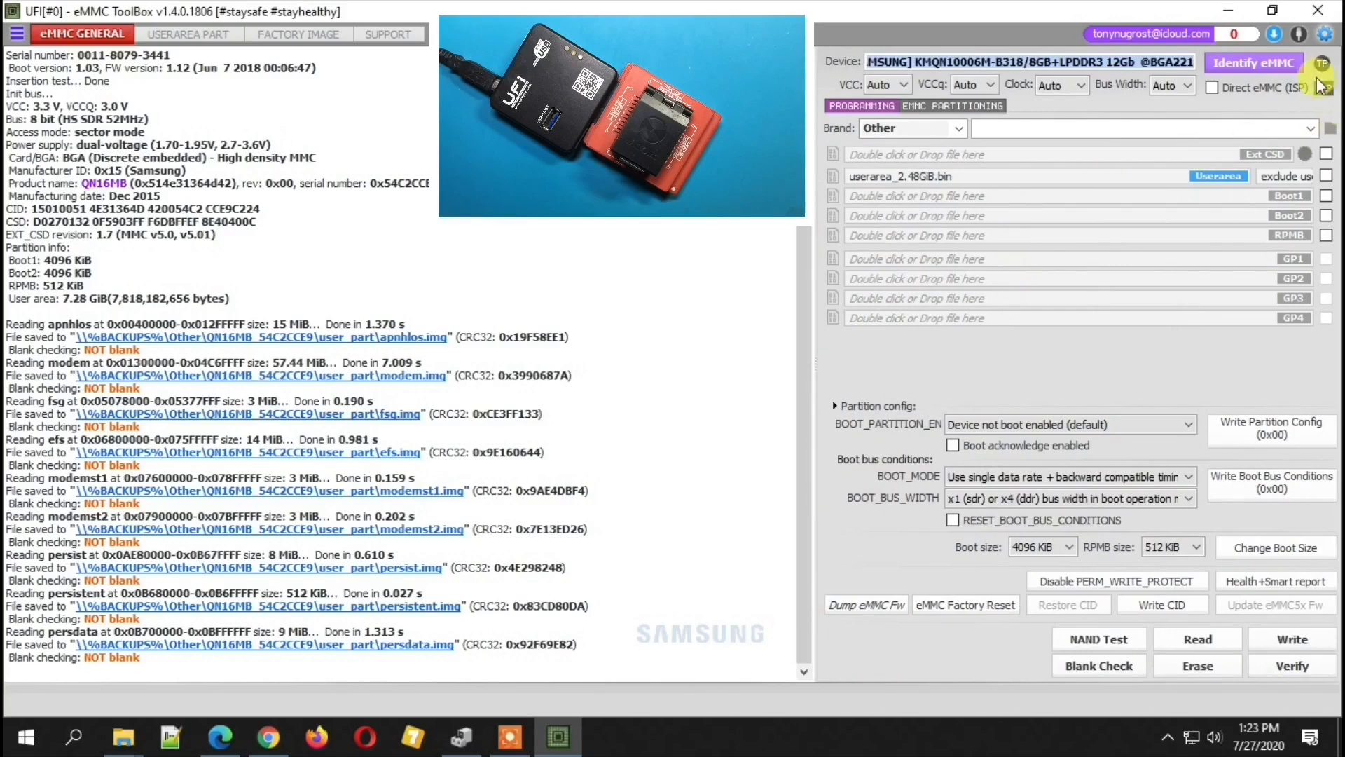
click(1275, 63)
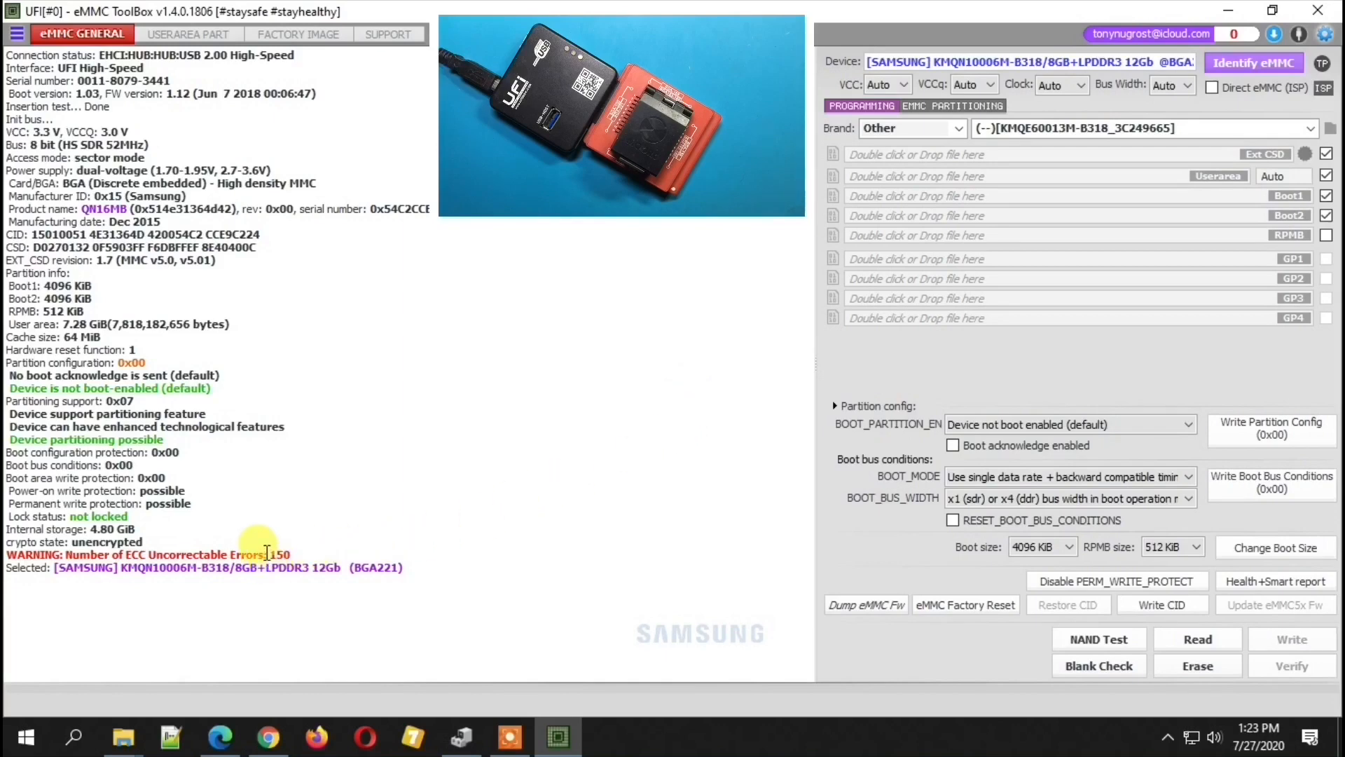
drag(262, 551, 300, 551)
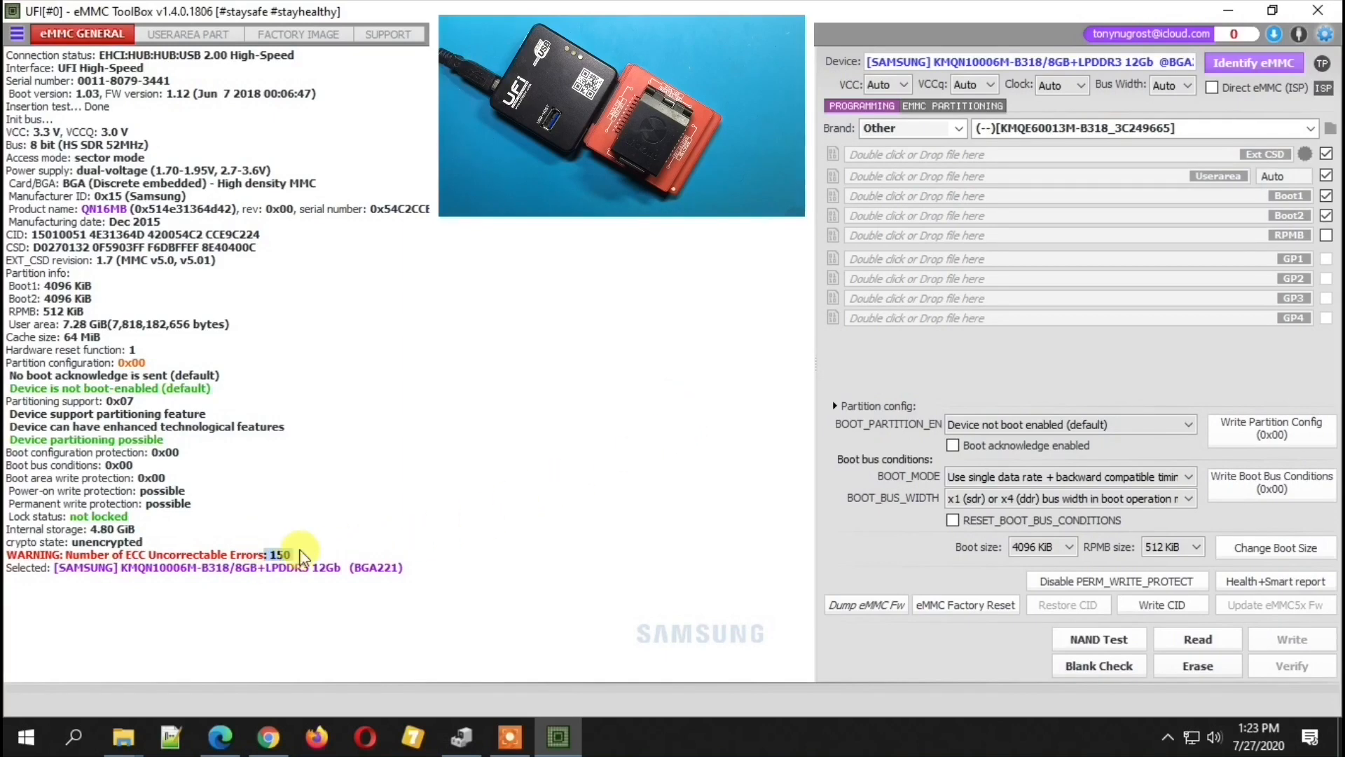
- Generate the Health+Smart report and examine the SLC and MLC device lifetime estimations
click(1270, 583)
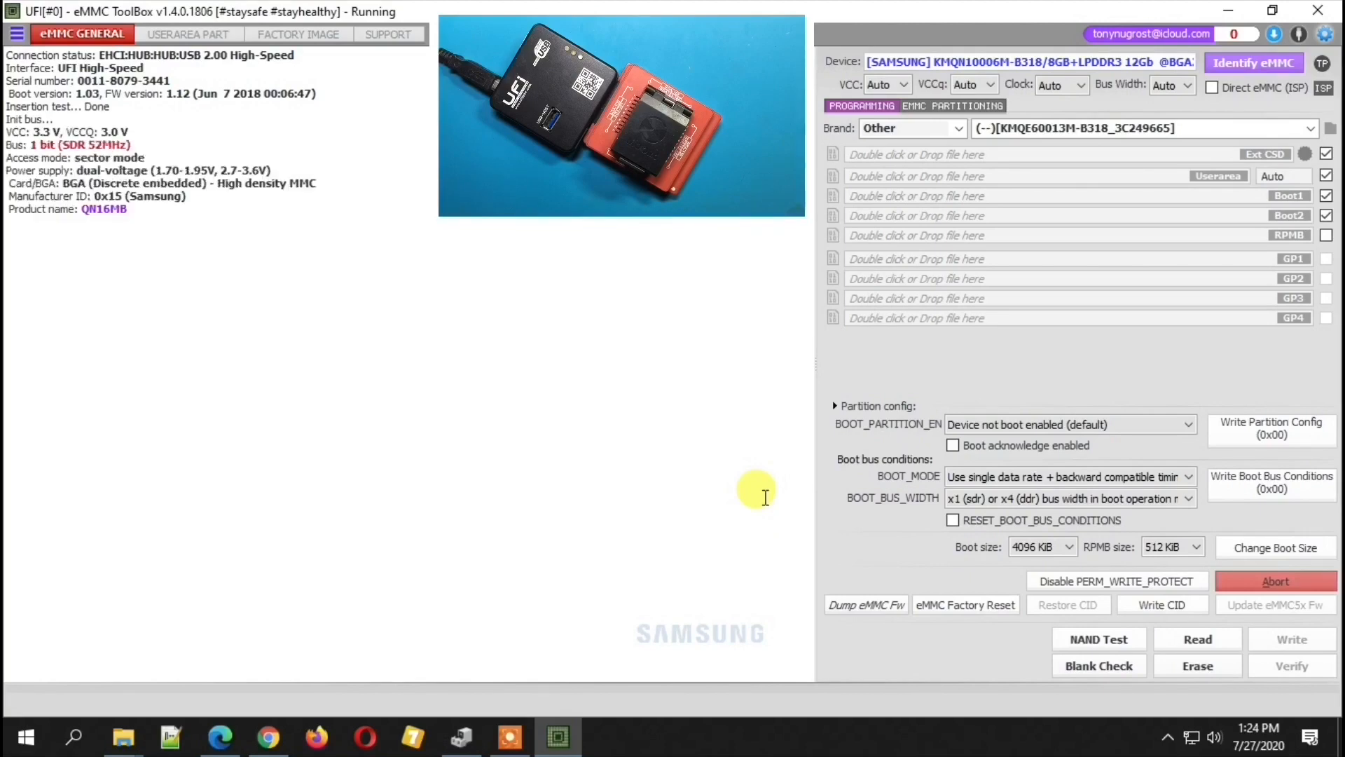
scroll(567, 375, up, 3)
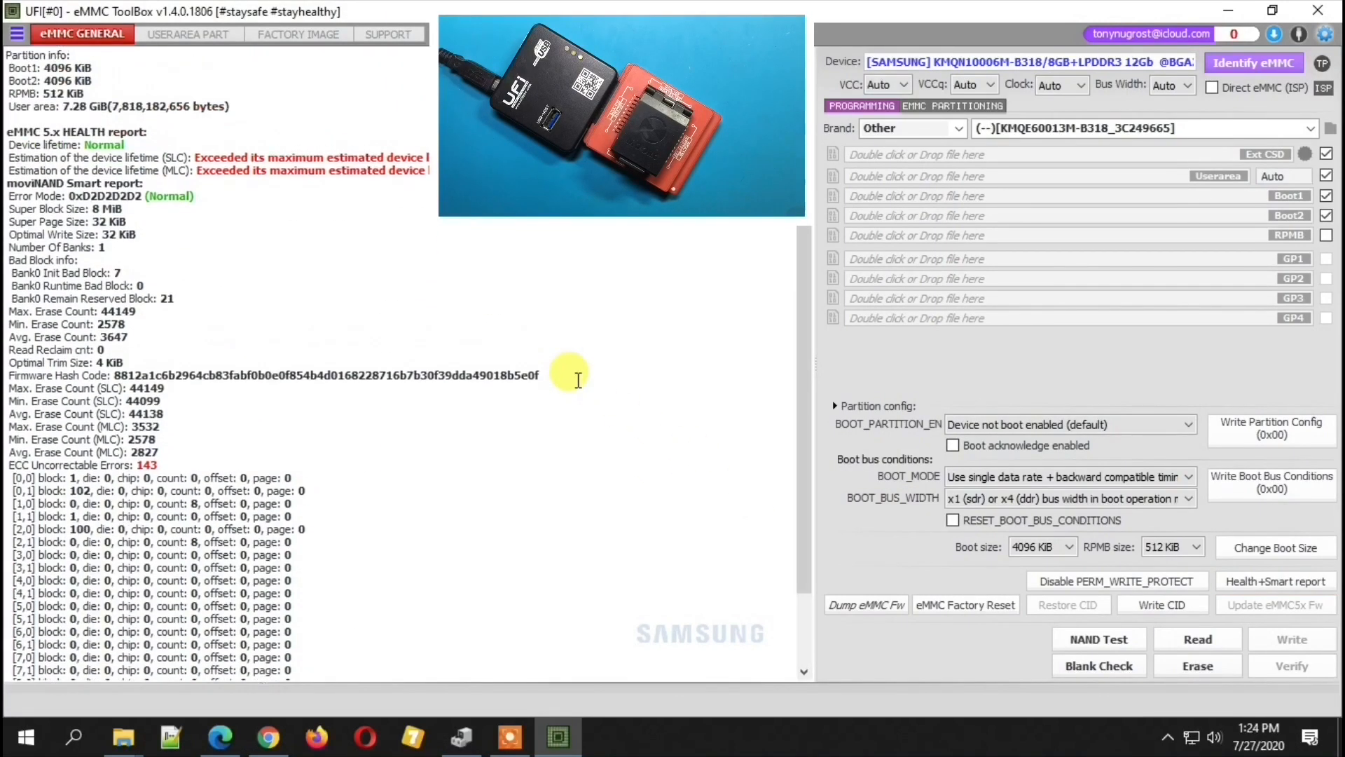
drag(420, 170, 6, 158)
click(145, 183)
- Run the NAND Test on boot1 and userarea, accepting the data corruption risk, and highlight the verification result
click(1114, 646)
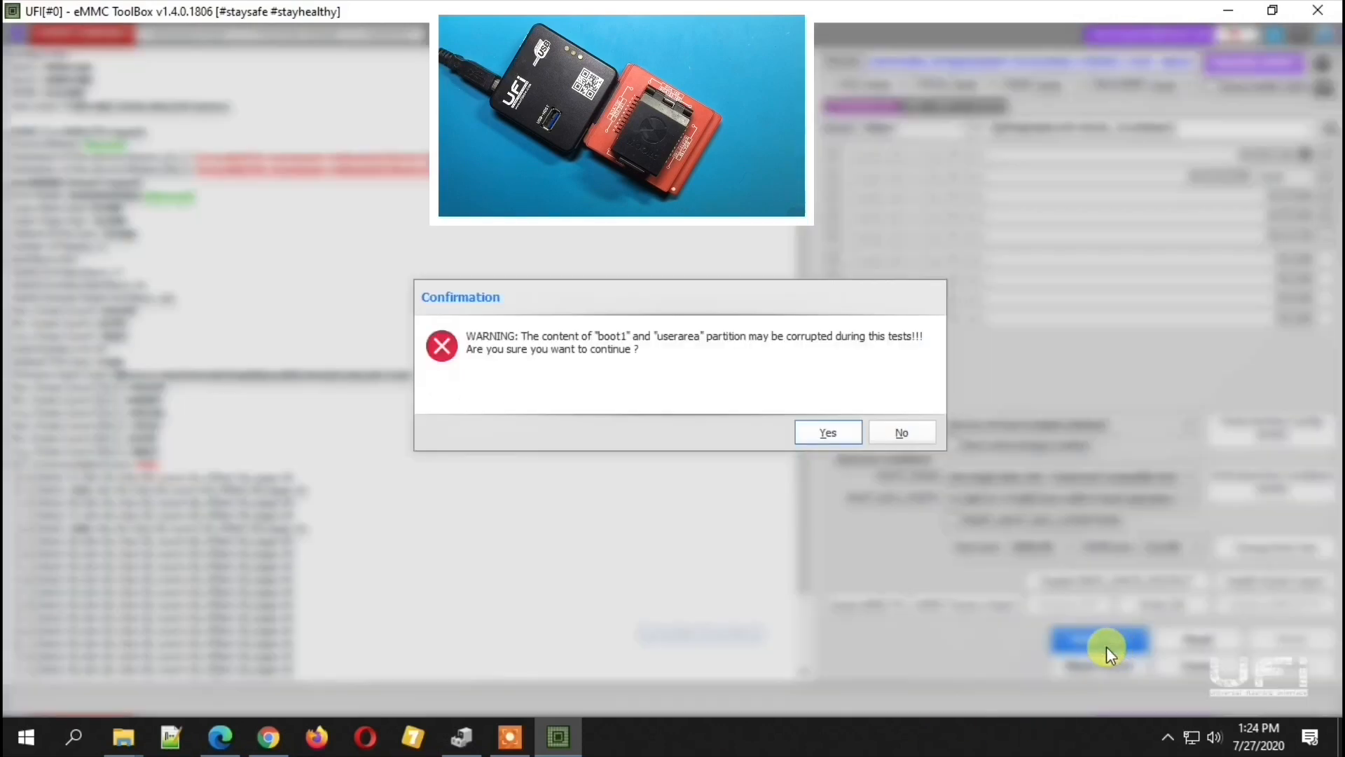
click(812, 431)
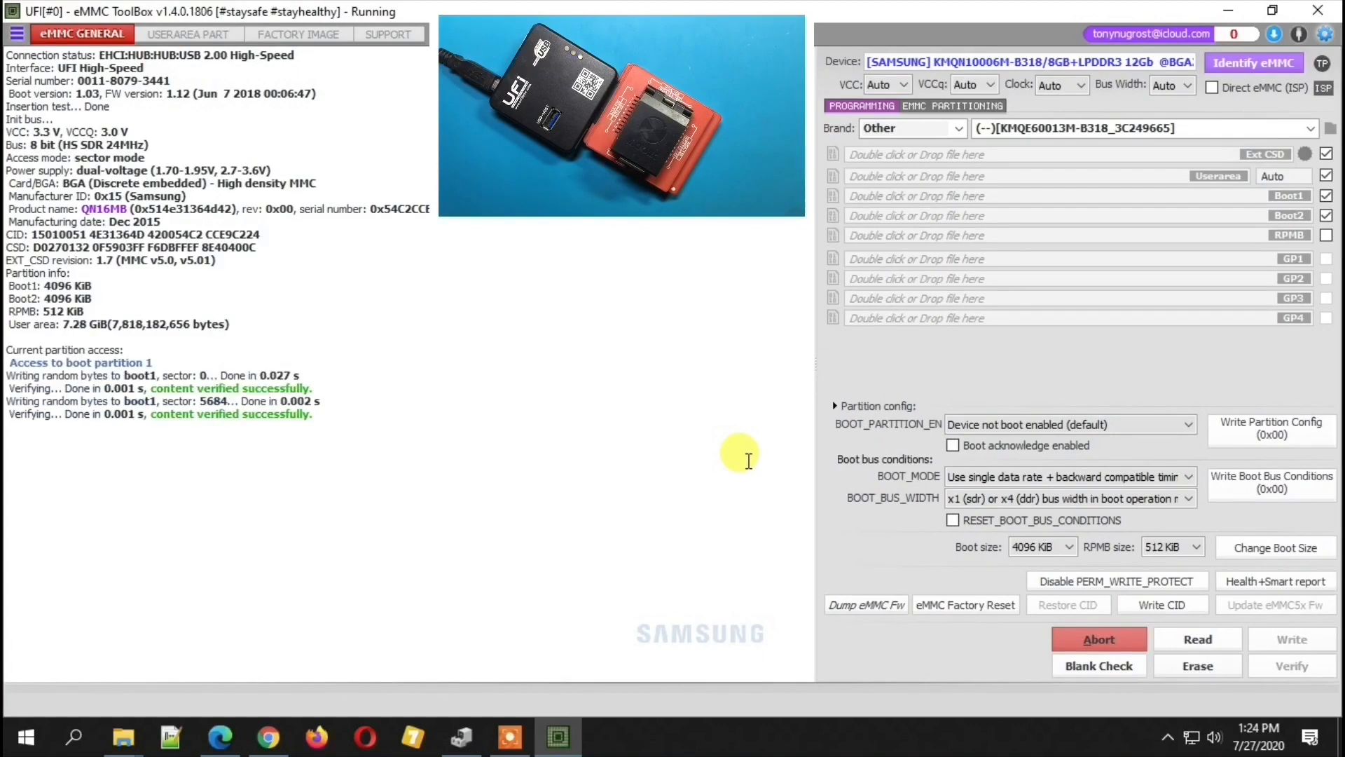
mouse_move(321, 491)
mouse_down()
mouse_move(141, 492)
mouse_move(166, 491)
mouse_up()
click(304, 510)
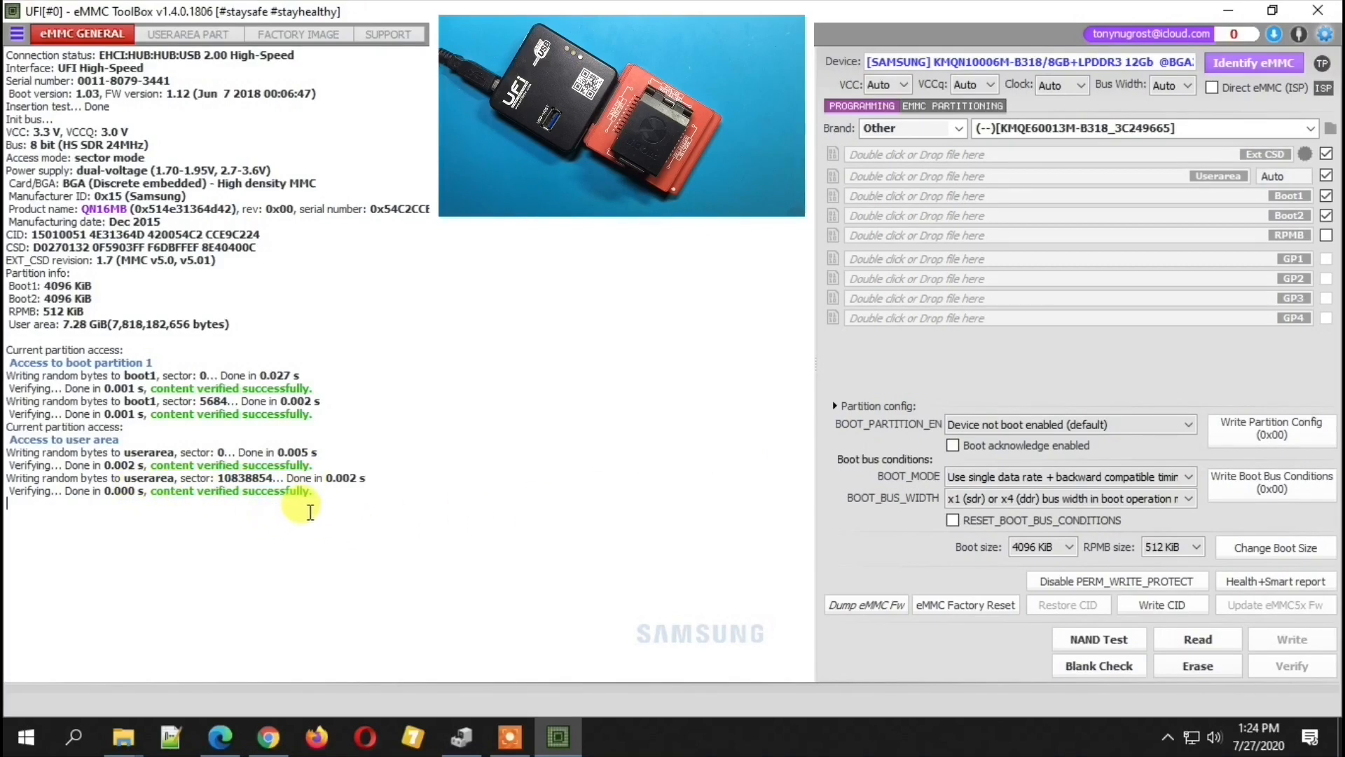
- Generate a fresh Health+Smart report following the NAND test and review its health section
click(1276, 580)
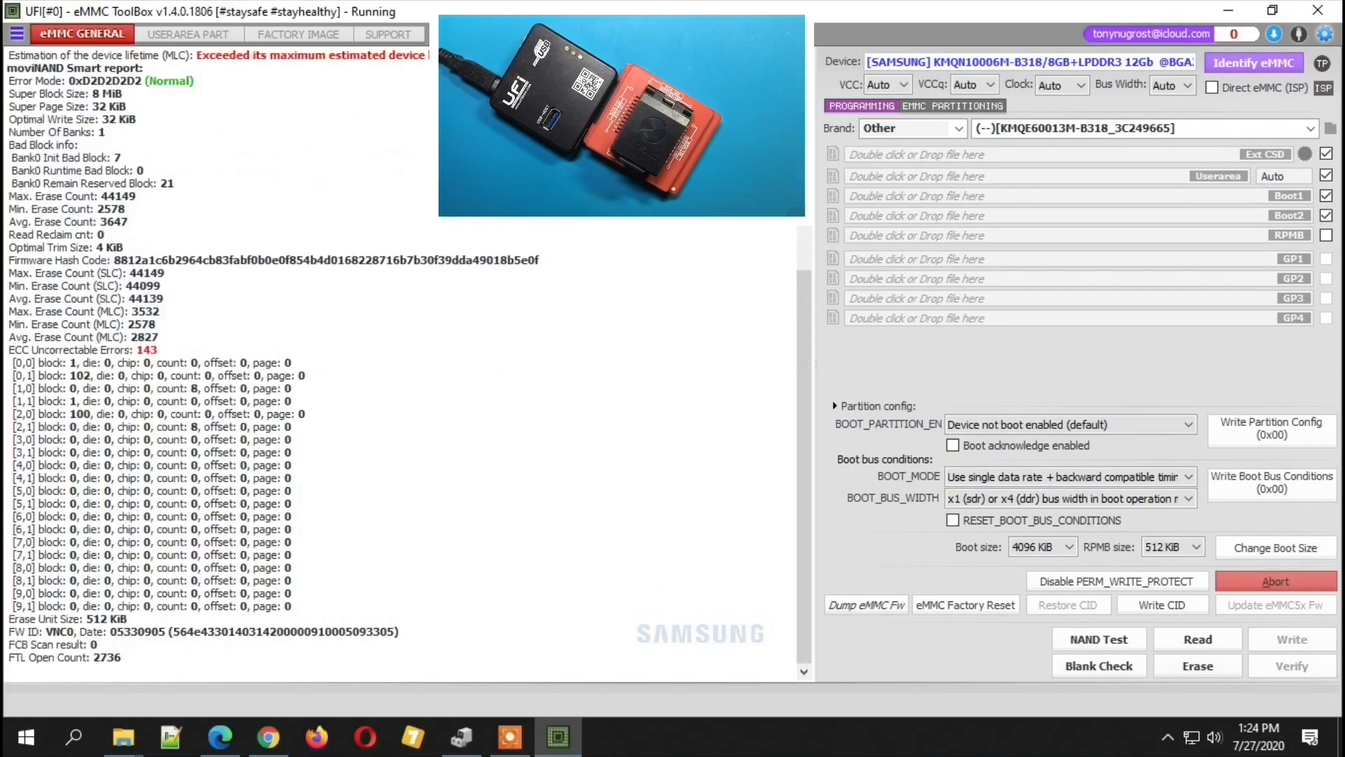
scroll(264, 321, up, 2)
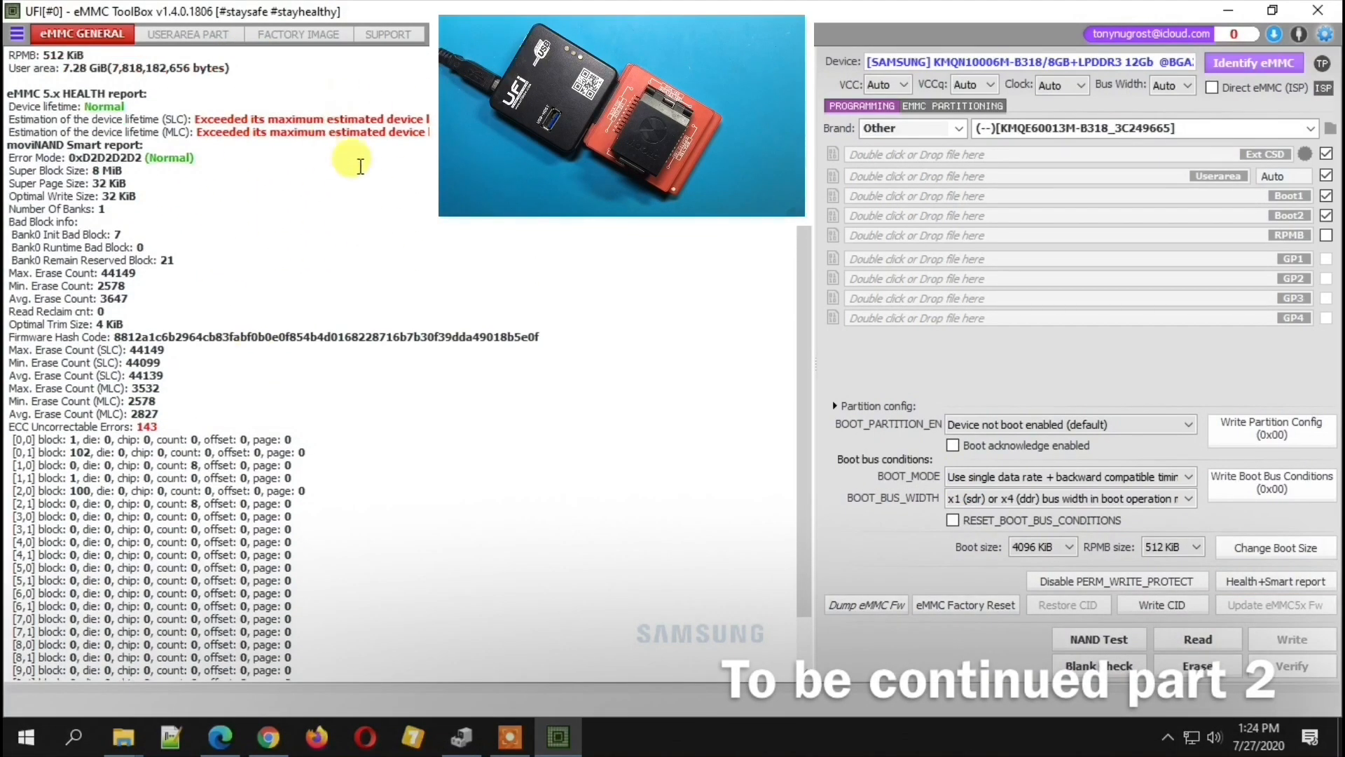